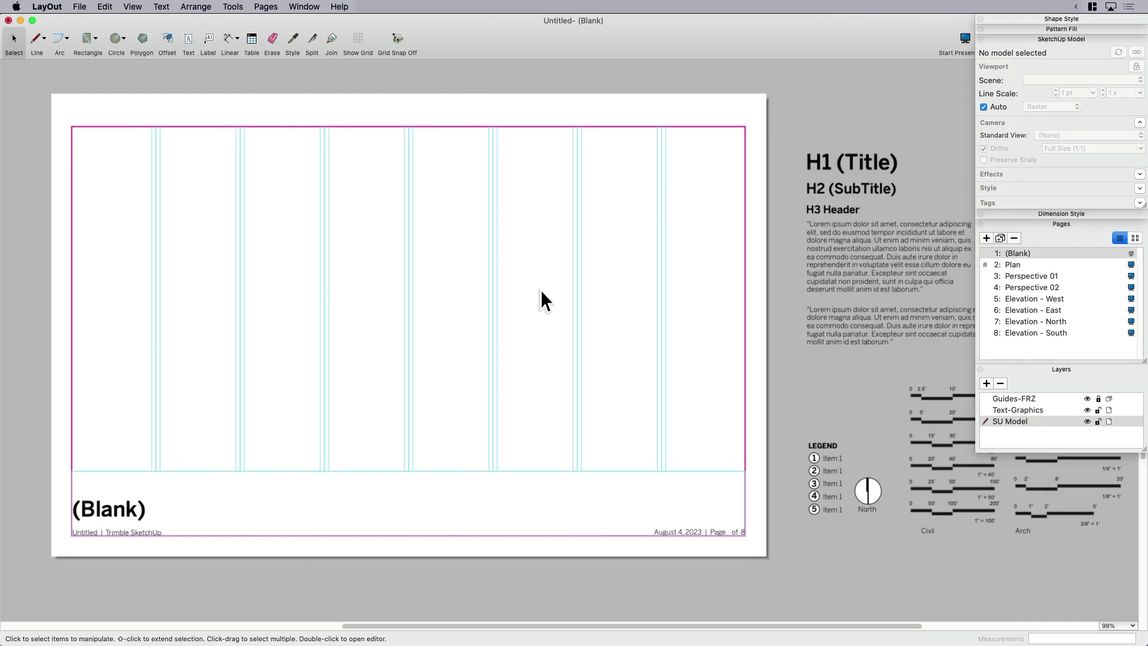
- Browse the new-document template chooser, including My Templates, then close it without creating anything
scroll(541, 289, "down", 2)
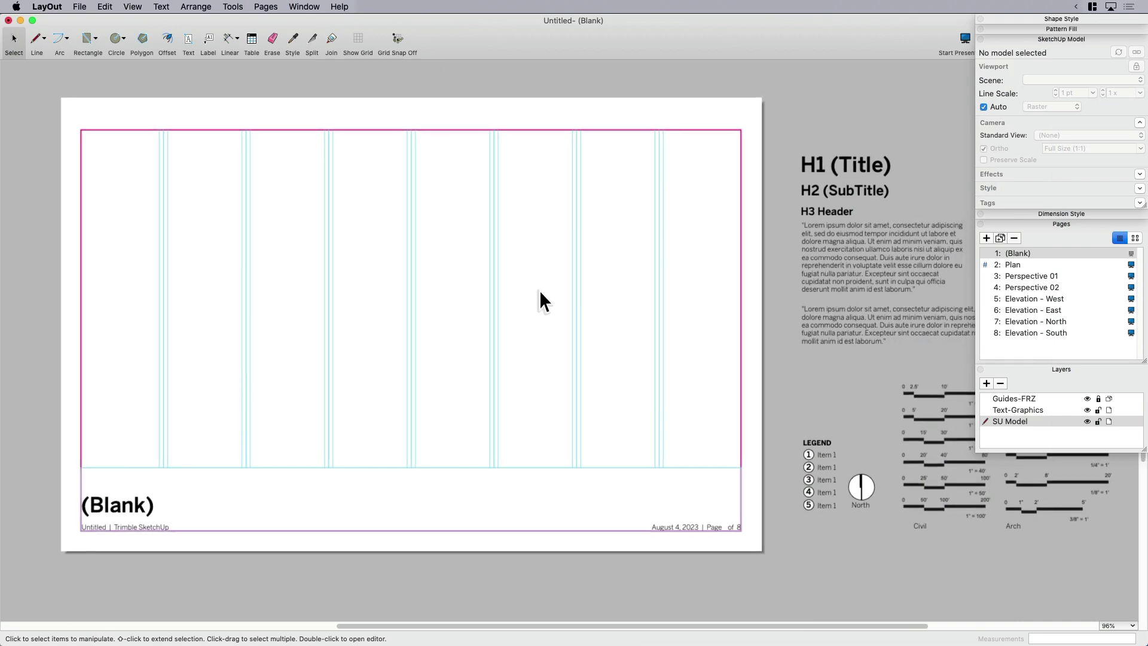
scroll(540, 291, "down", 1)
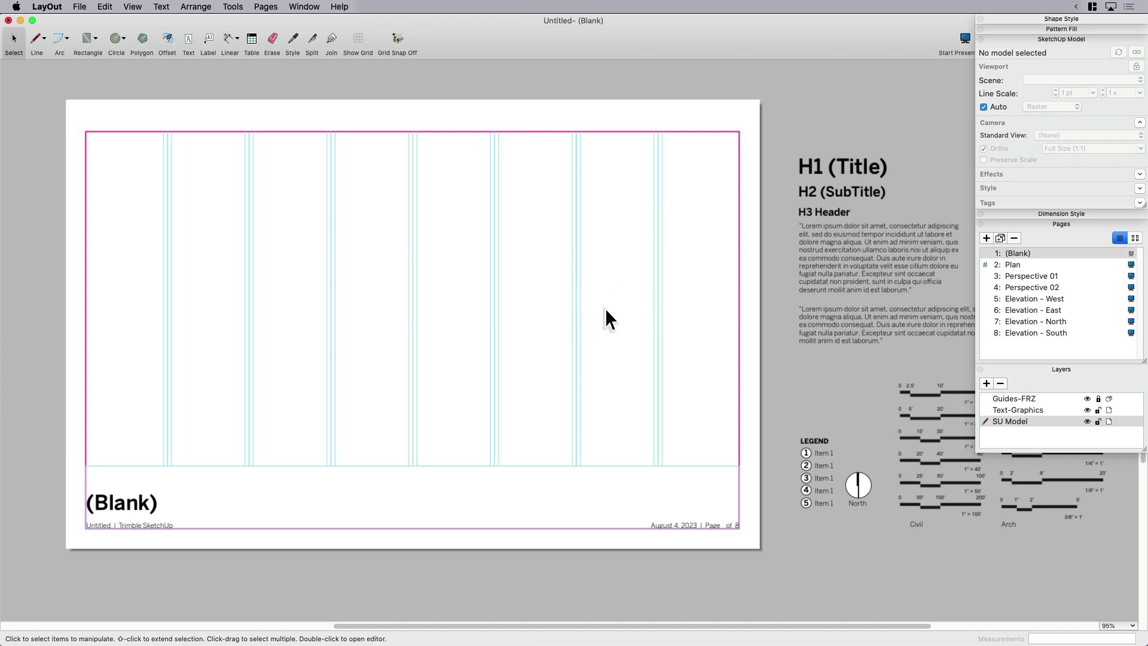
left_click(81, 8)
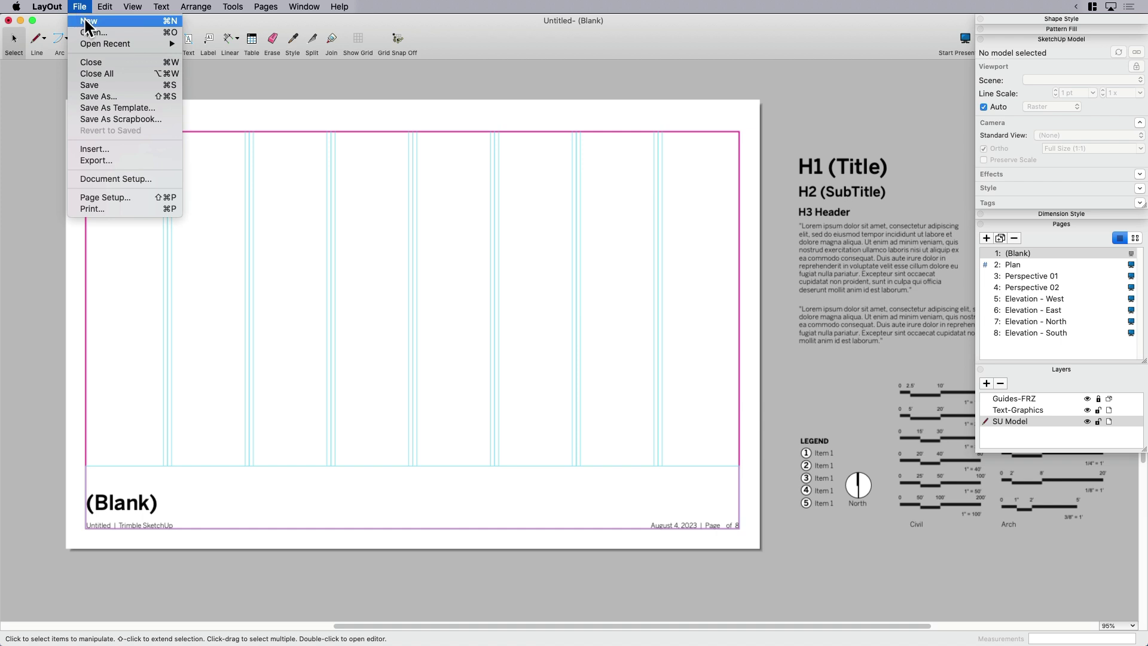
left_click(88, 23)
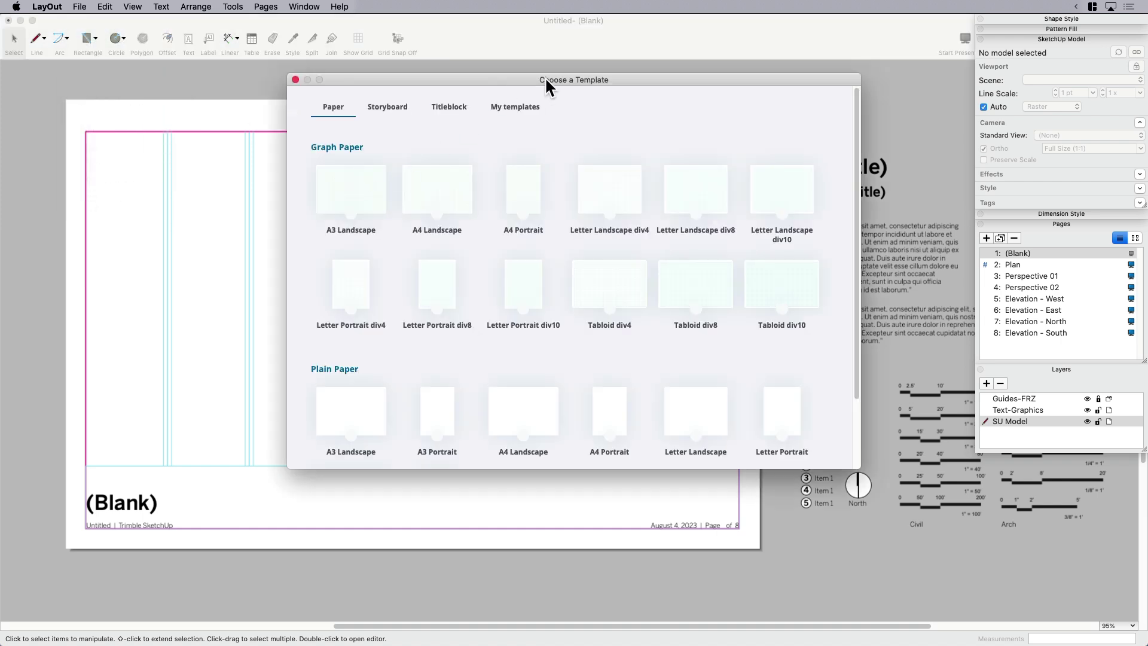
left_click_drag(546, 80, 549, 82)
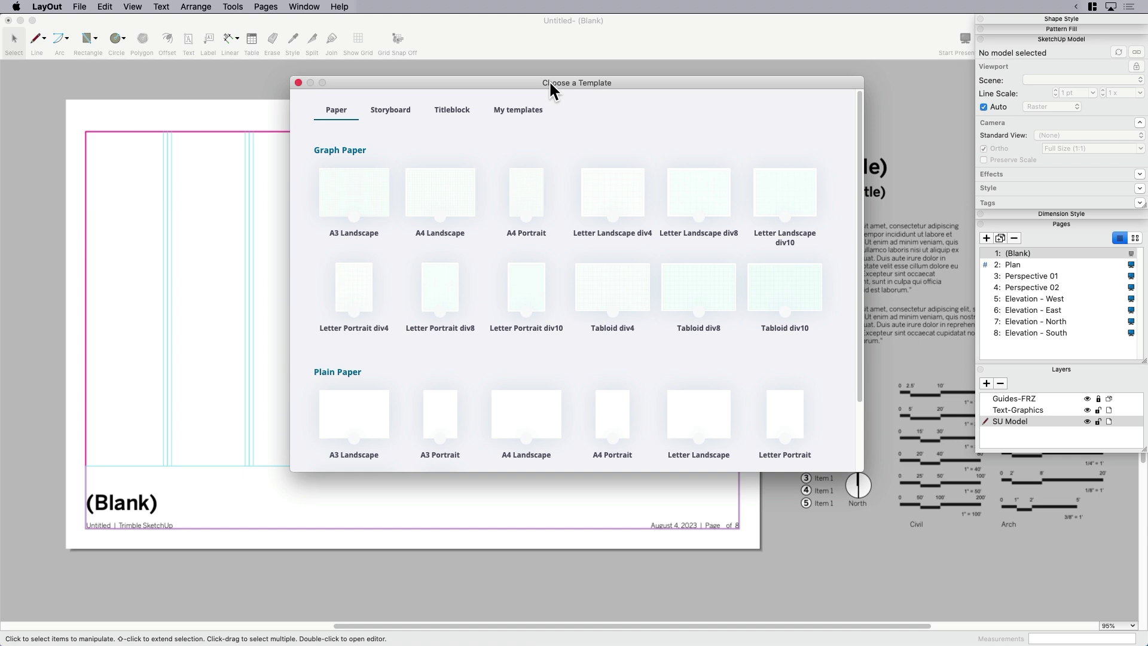
scroll(566, 257, "down", 3)
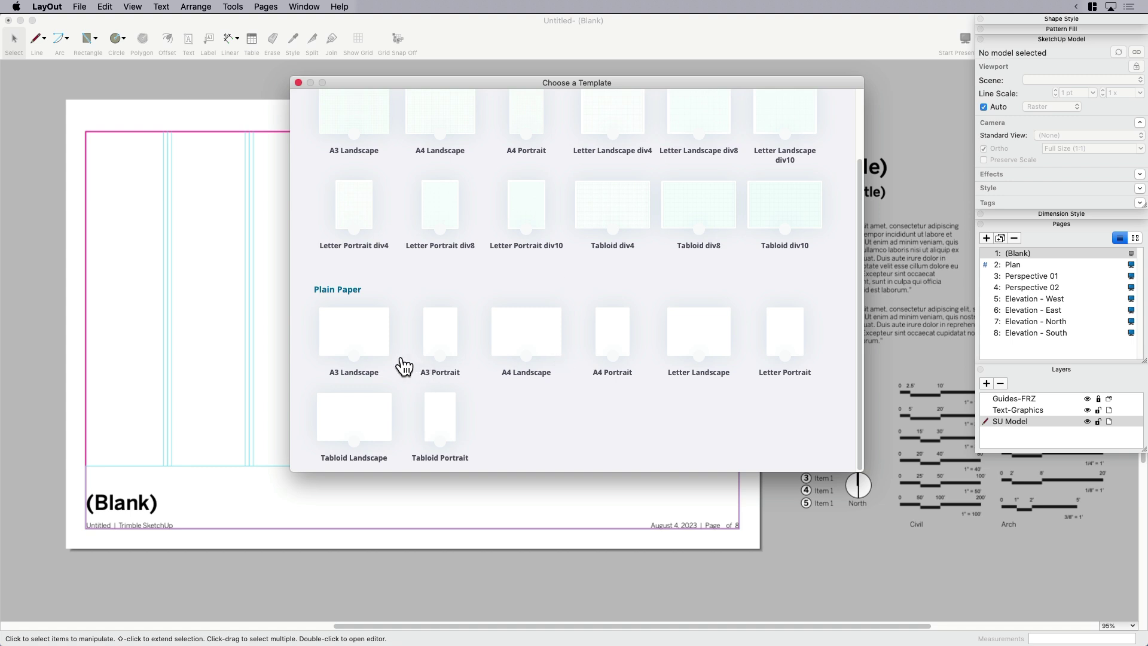
scroll(507, 379, "up", 1)
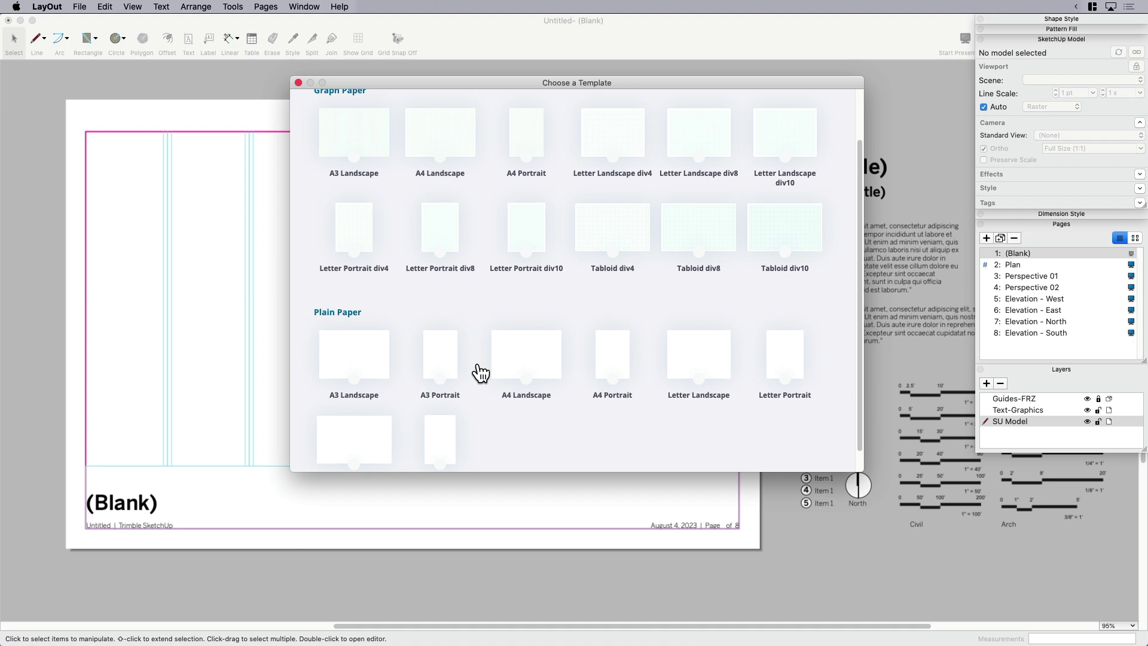
scroll(496, 353, "up", 2)
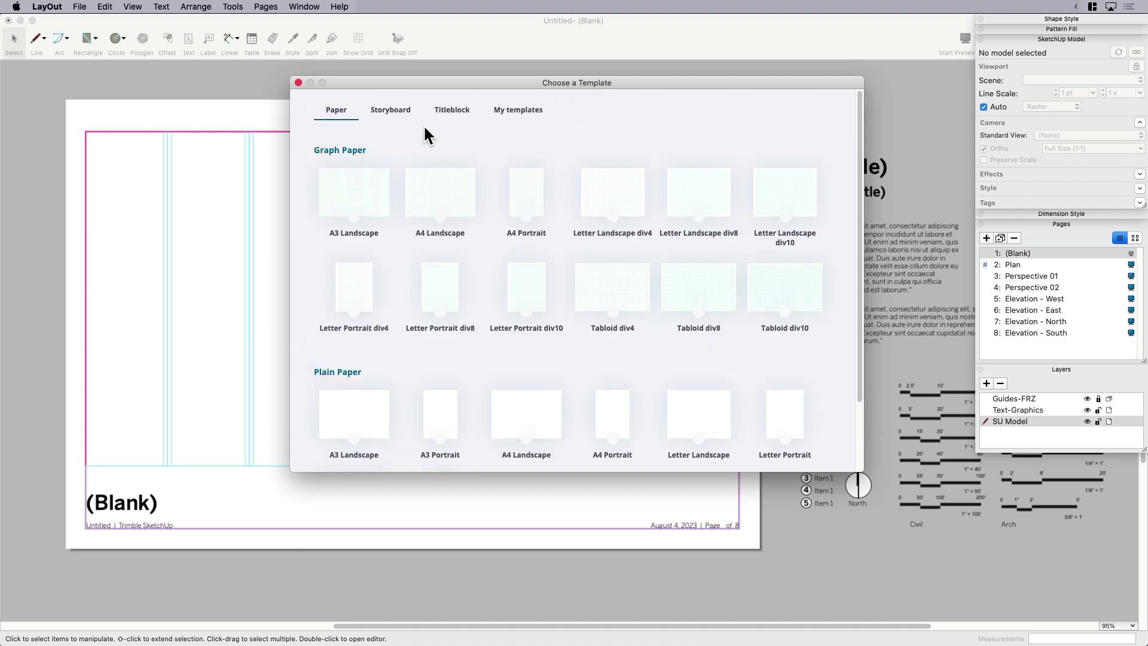
left_click(515, 120)
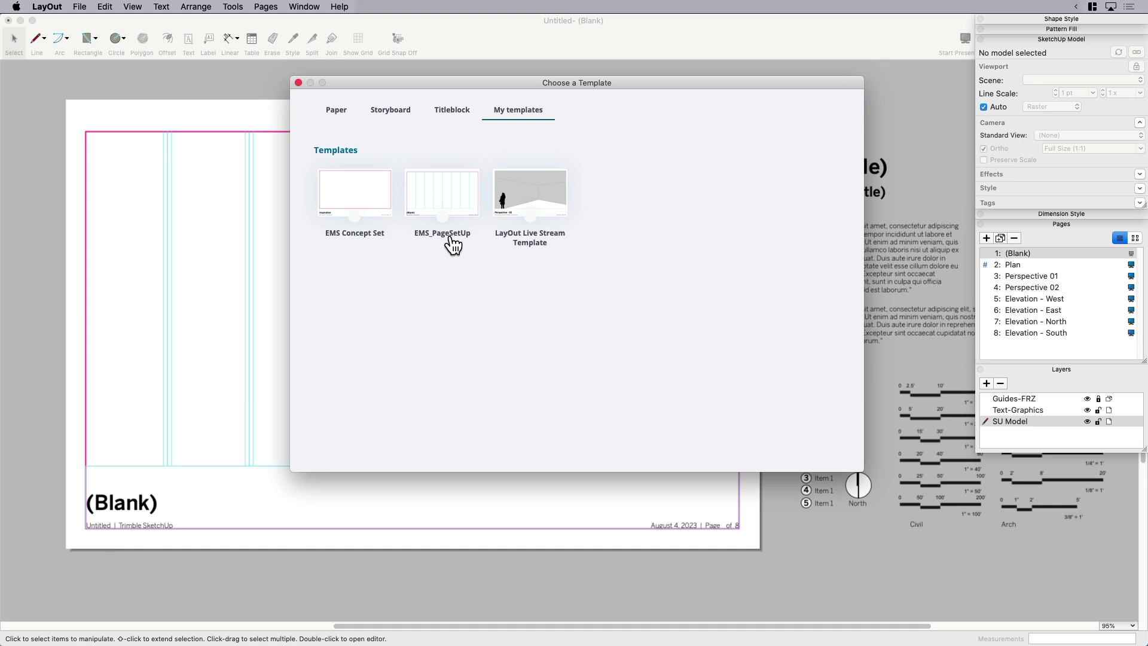
left_click(298, 82)
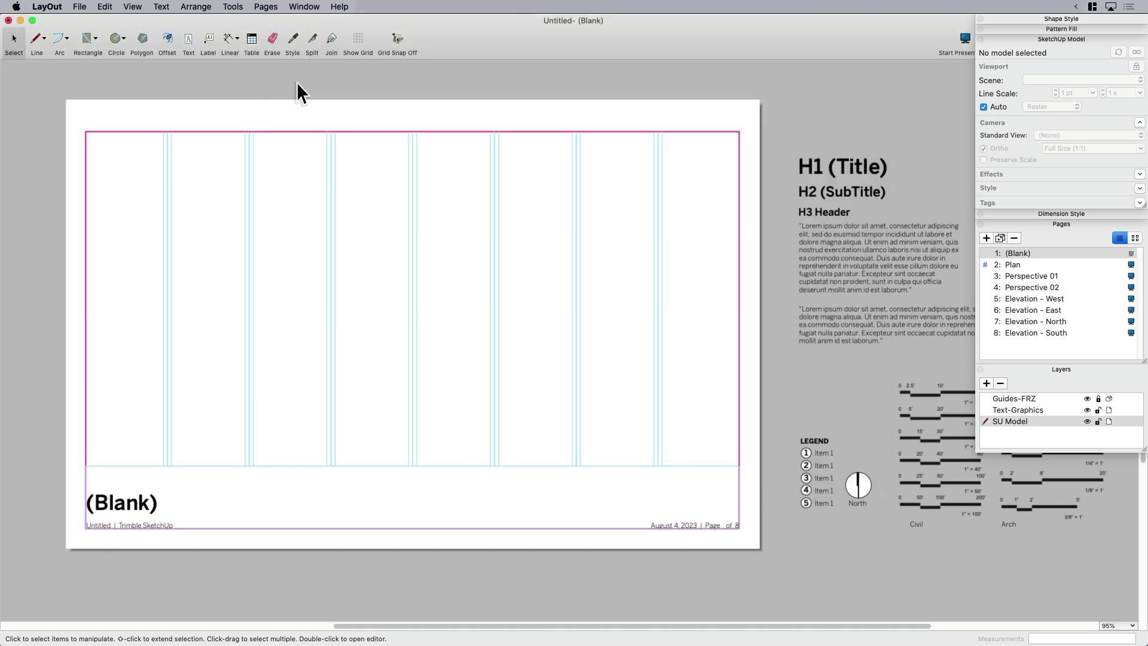
- Toggle the Guides-FRZ layer, then draw a grey rectangle from the page's top-left corner two columns across
left_click(1086, 398)
left_click(1086, 398)
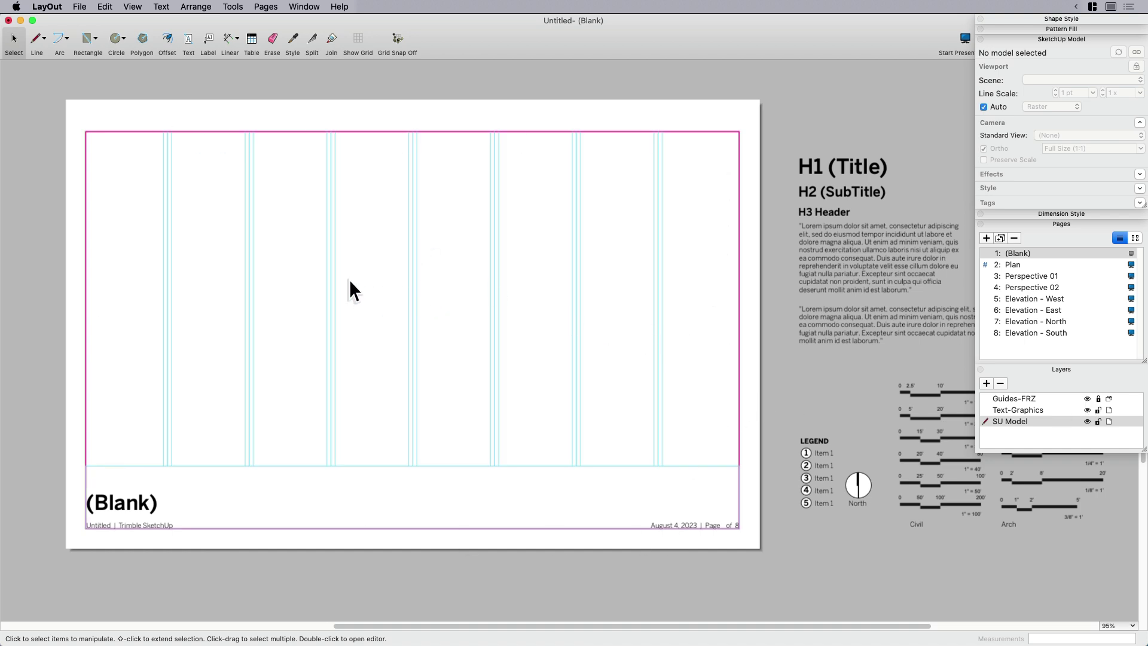
key("r")
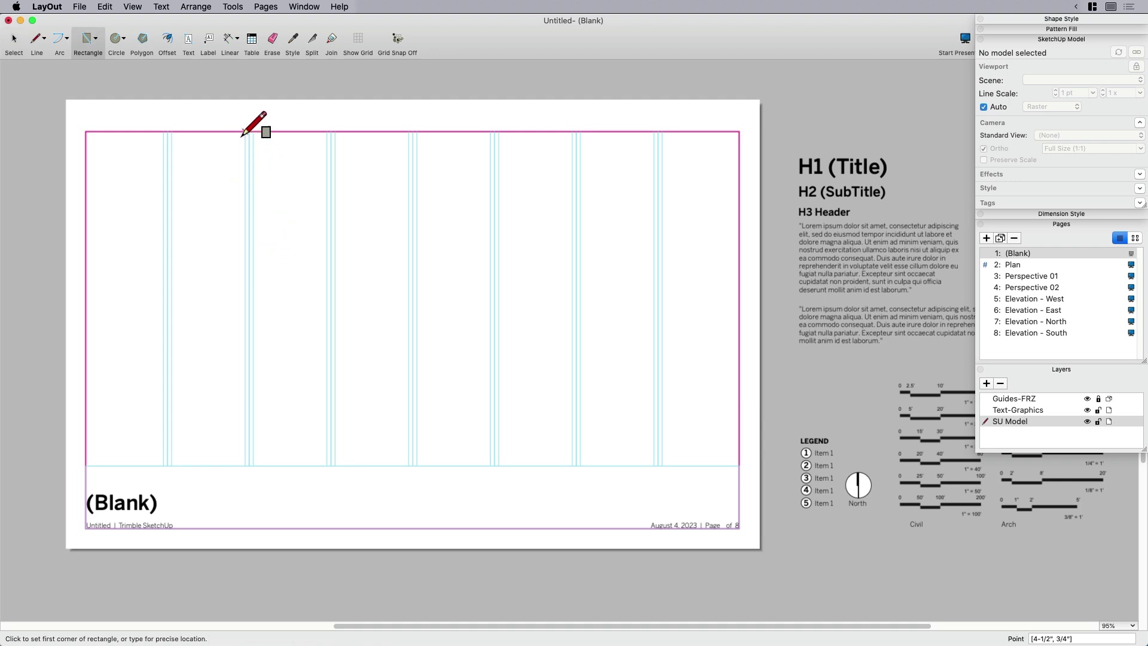
left_click(85, 137)
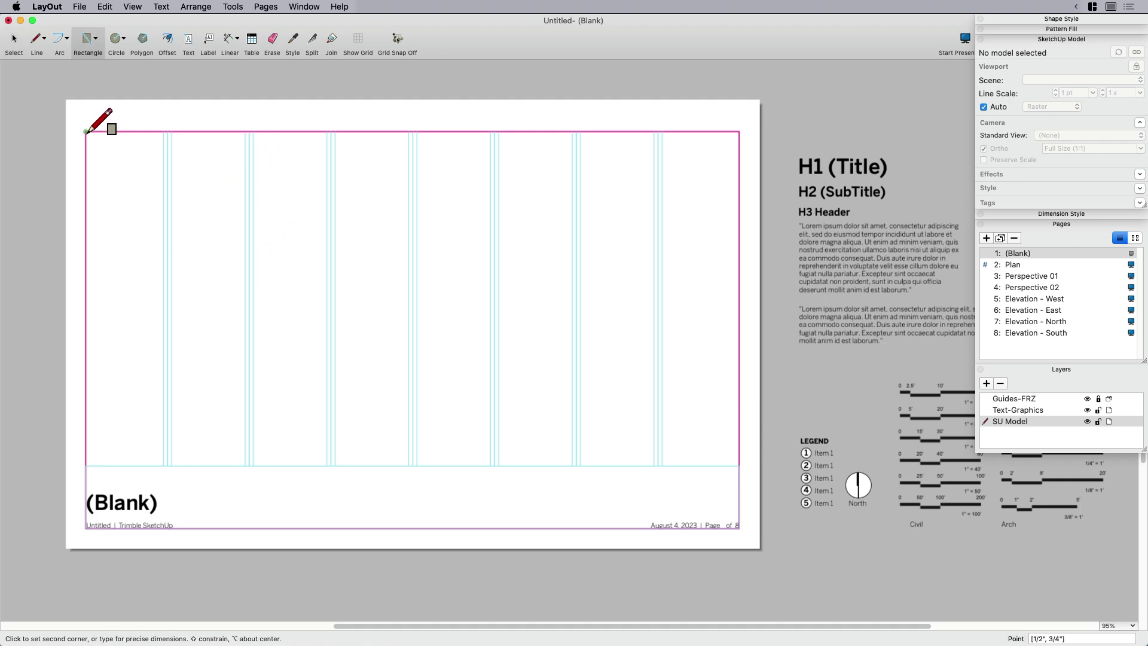
left_click(245, 274)
key("space")
- Drag a copy of the grey rectangle, undo the duplicate, and toggle the Text-Graphics layer
left_click(228, 263)
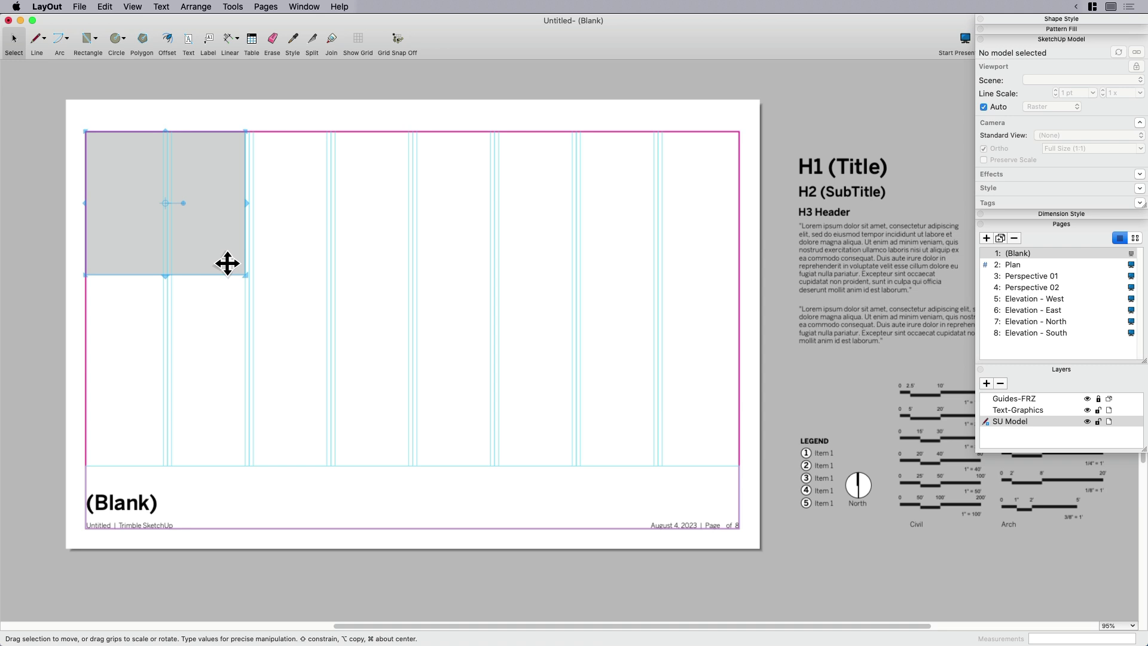
left_click_drag(226, 263, 379, 403, "alt")
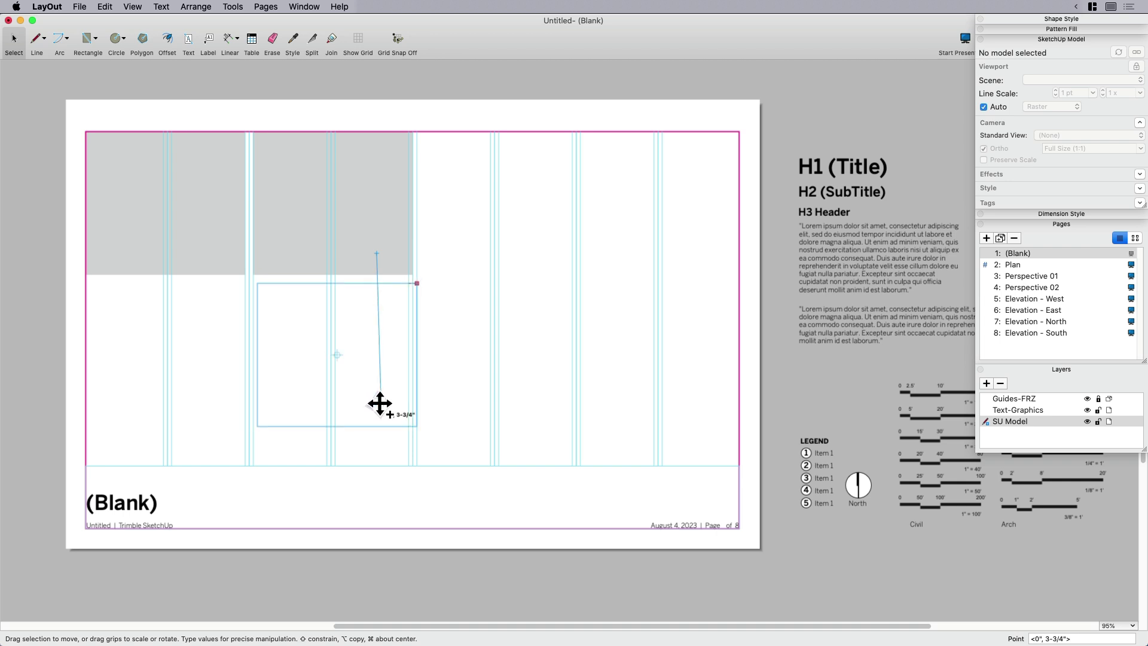
key("Escape")
key("super+z")
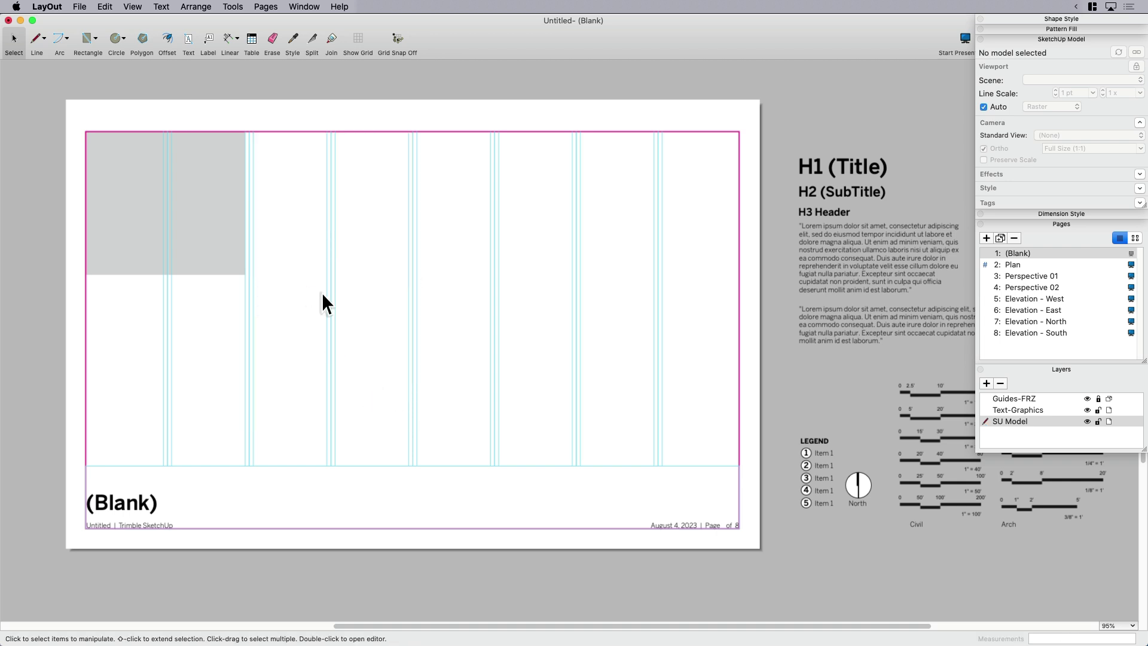
left_click(1087, 408)
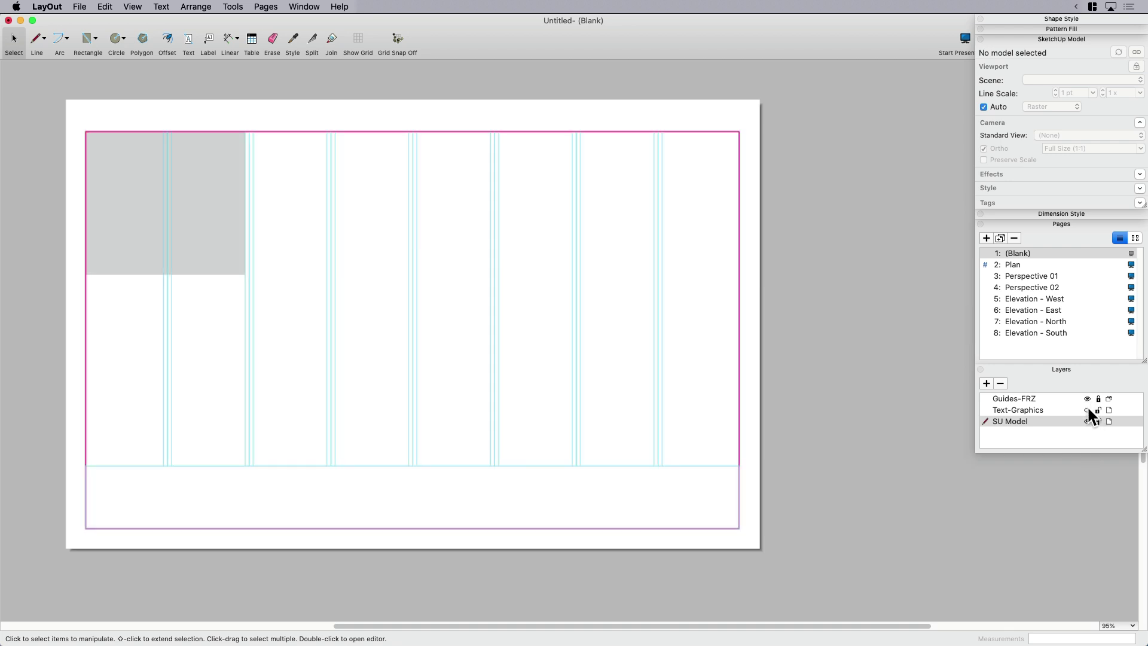
left_click(1086, 407)
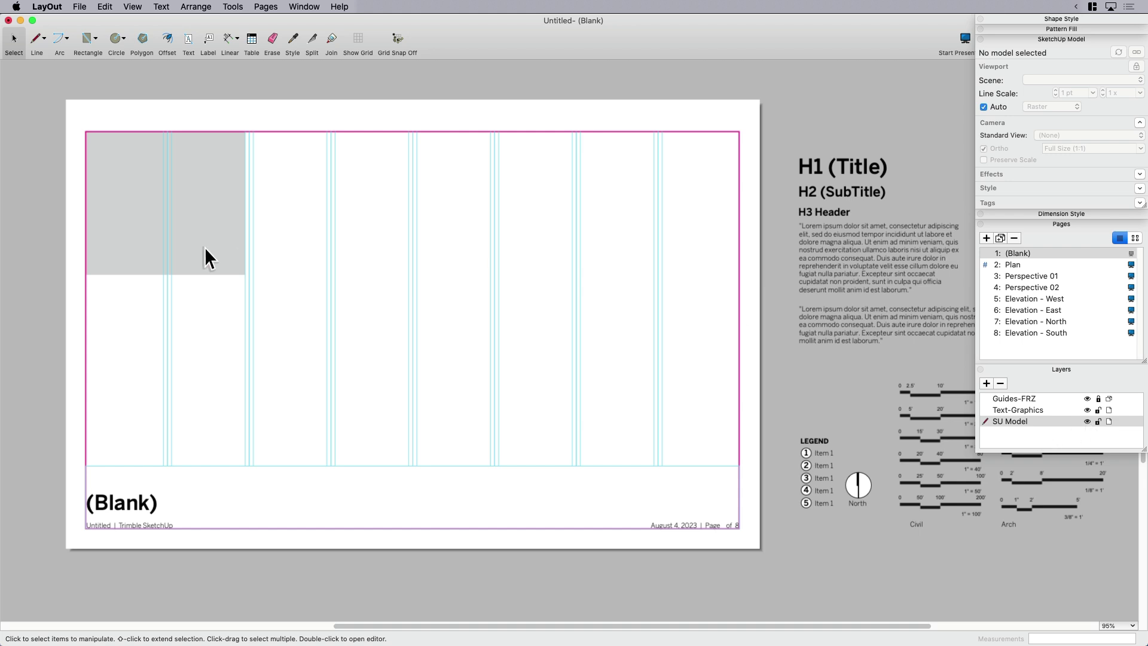
scroll(610, 366, "right", 2)
scroll(532, 379, "up", 5)
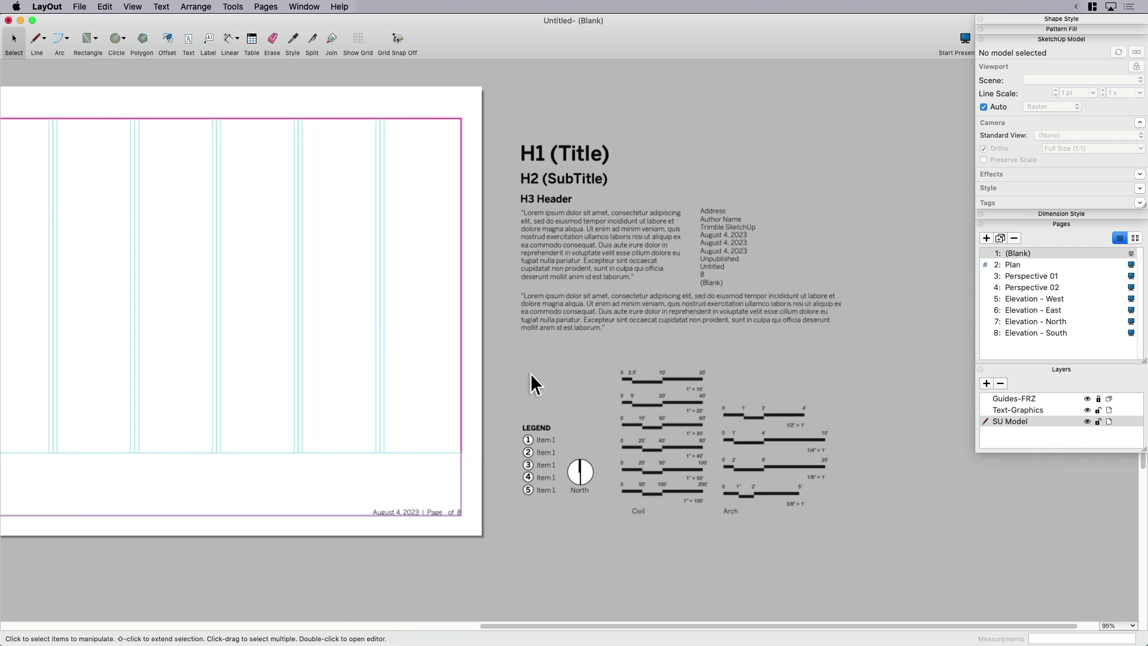
double_click(713, 222)
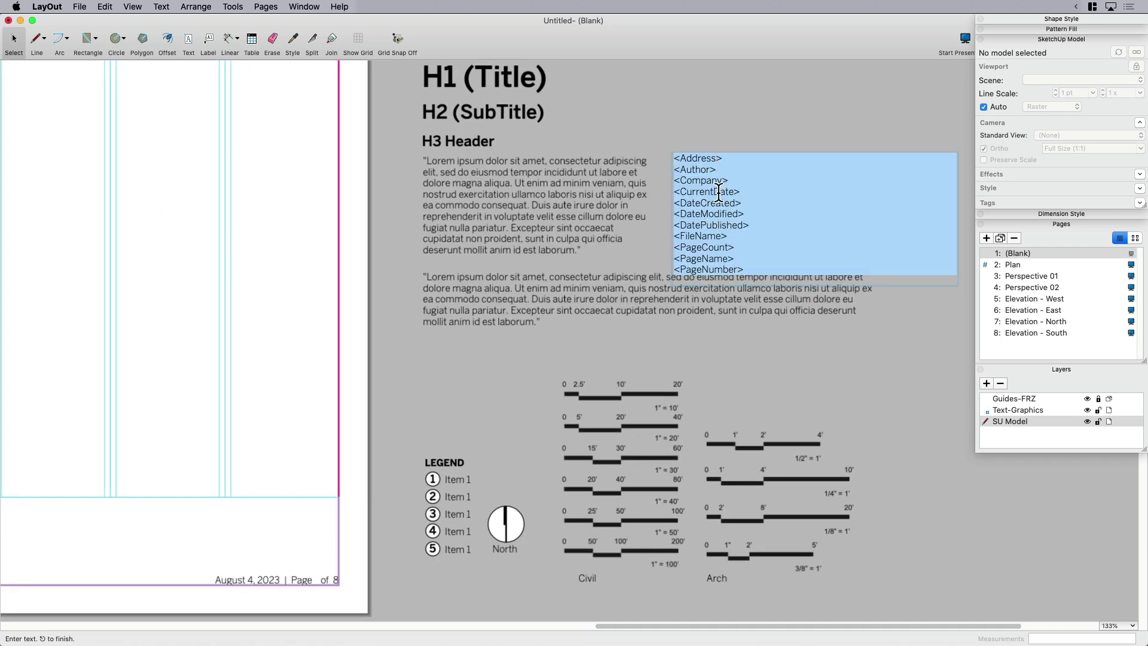
left_click(713, 132)
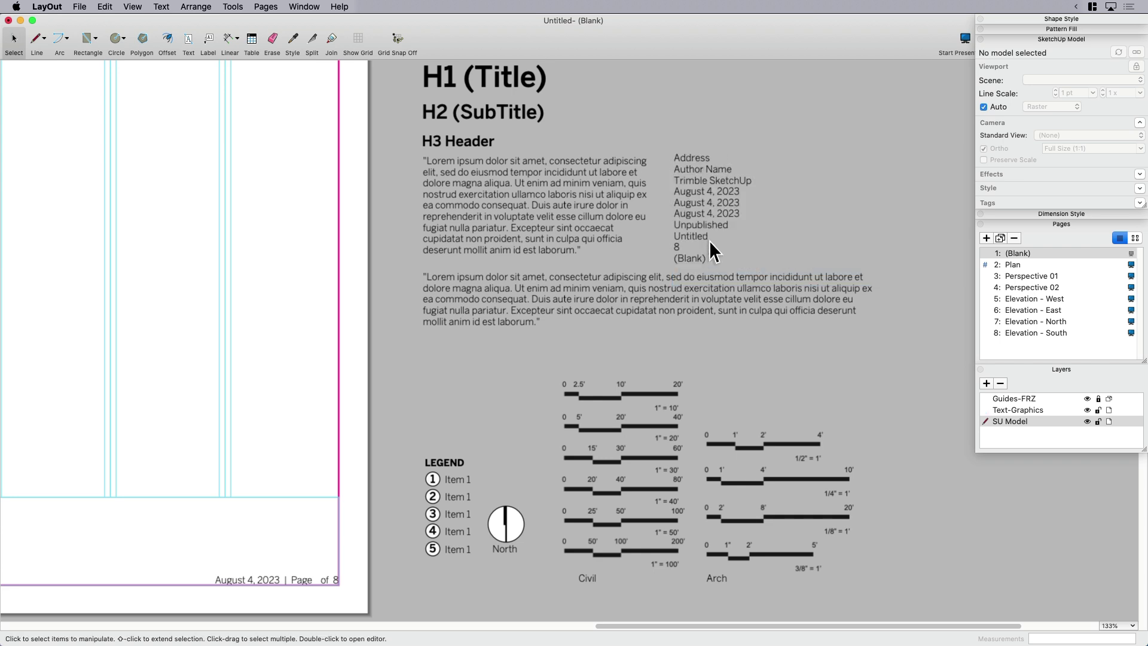
scroll(704, 283, "down", 3)
scroll(755, 264, "left", 2)
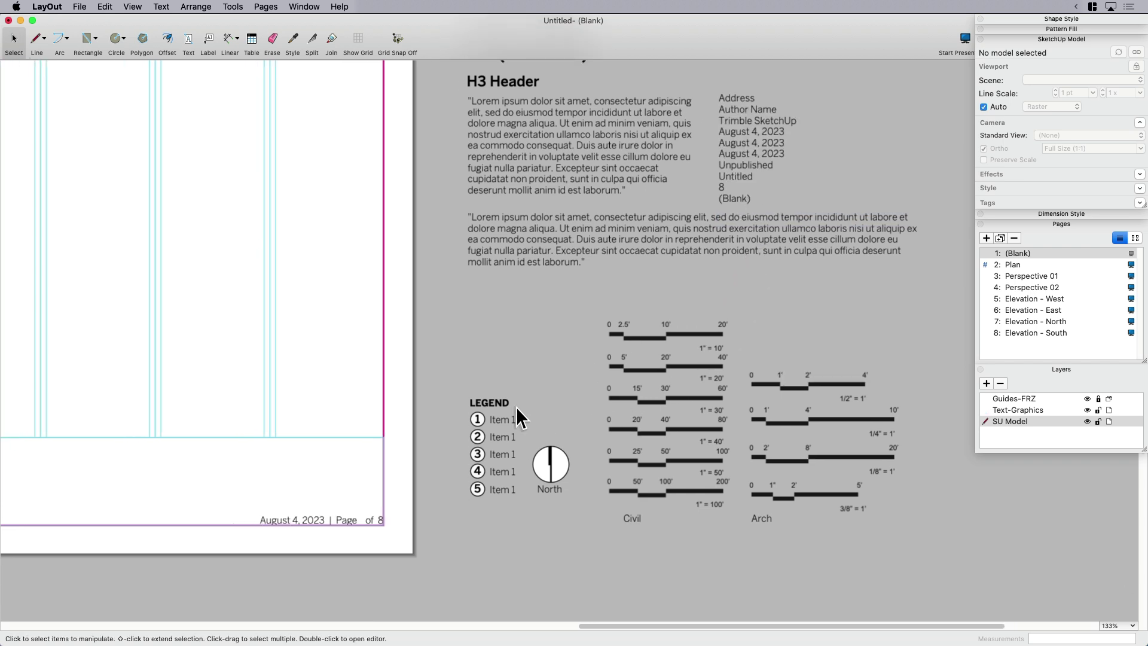
scroll(630, 385, "down", 2)
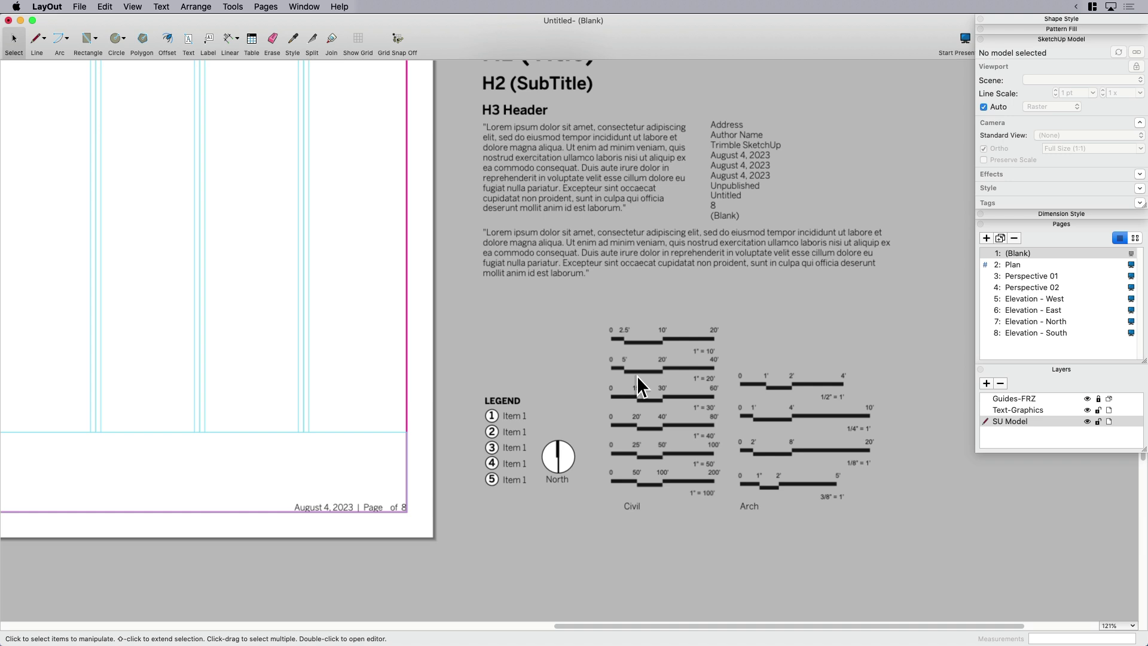
left_click(625, 234)
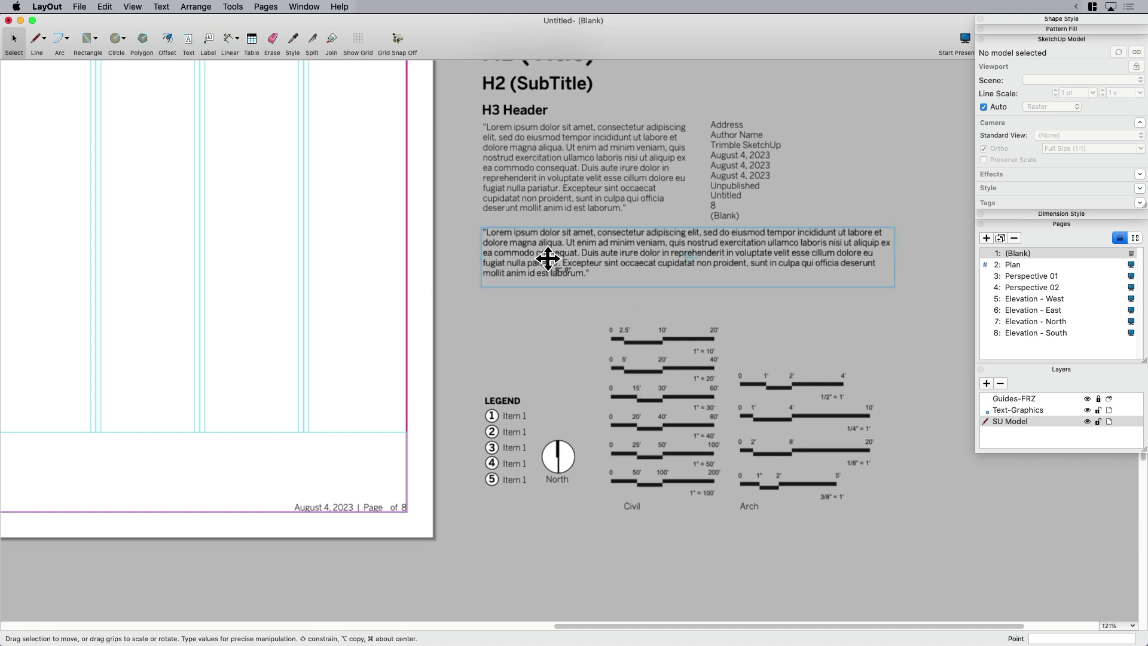
left_click_drag(545, 256, 274, 280, "alt")
key("super+z")
scroll(612, 333, "down", 5)
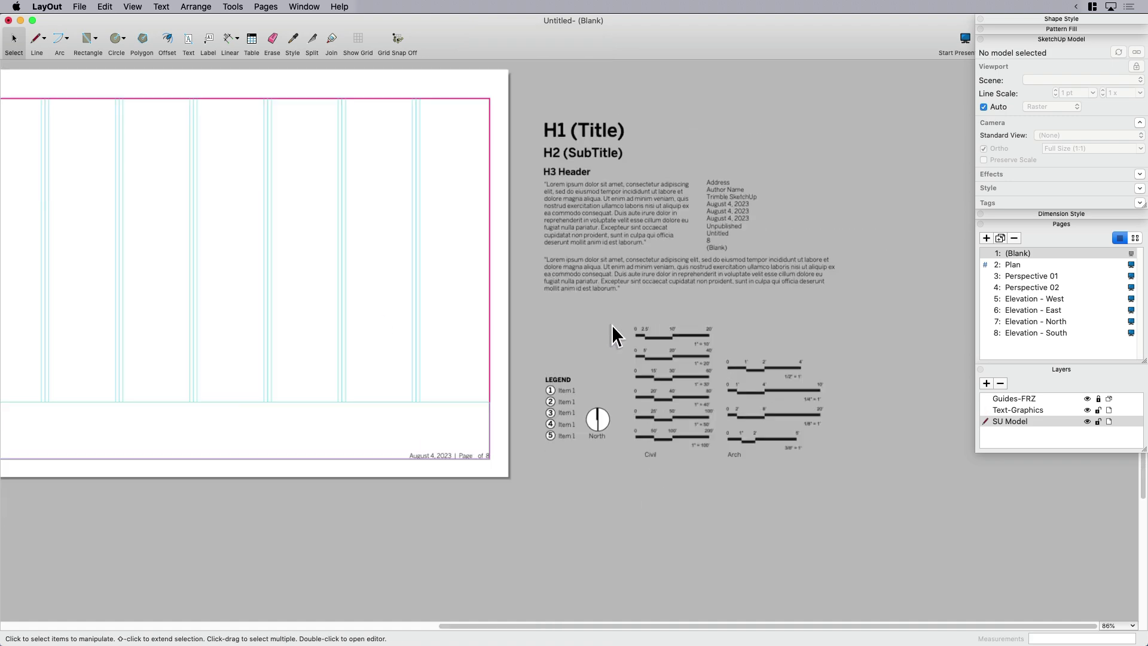
scroll(616, 337, "up", 1)
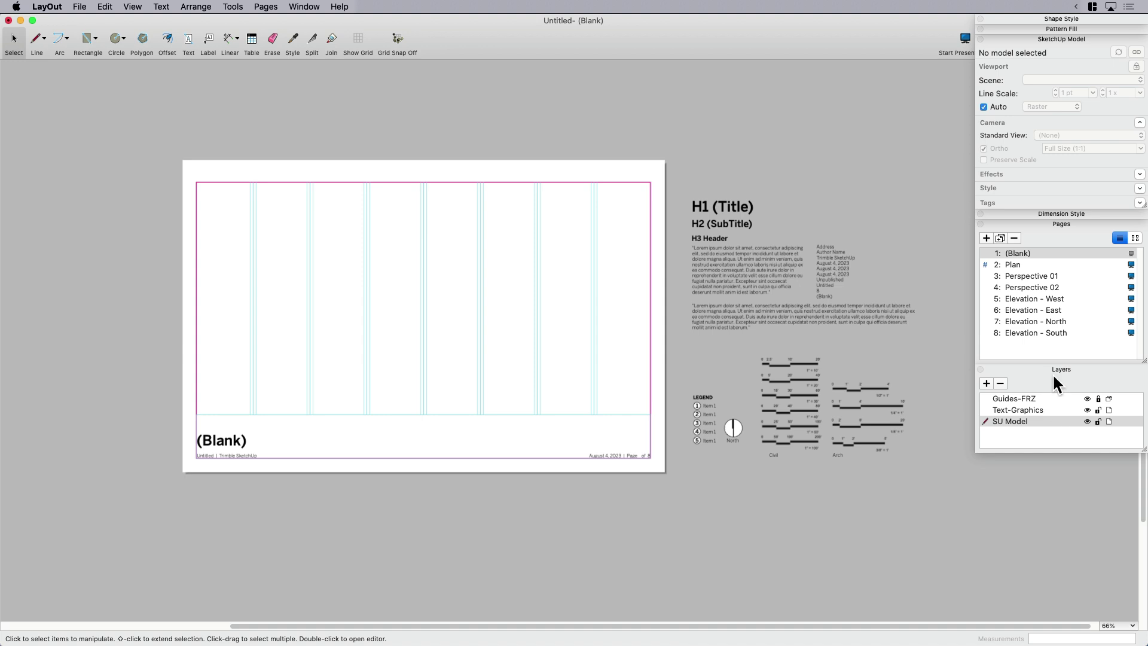
- Rename page 2 from Plan to 'Plan View' so its title updates
left_click(1017, 263)
scroll(480, 374, "left", 3)
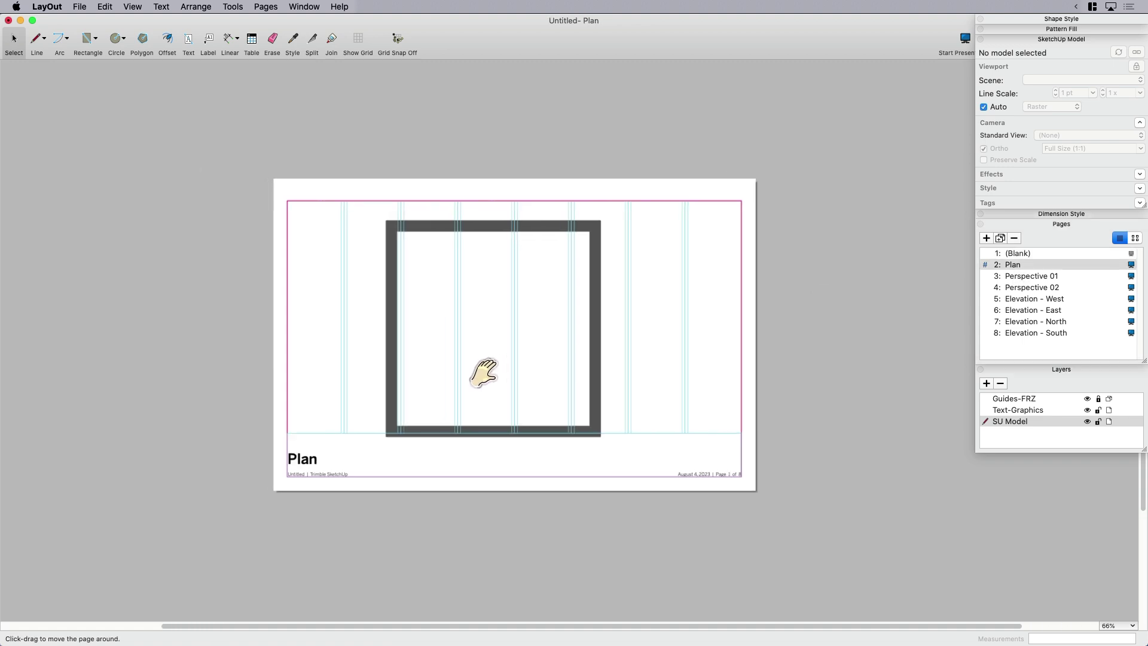
scroll(496, 380, "up", 3)
scroll(496, 380, "up", 1)
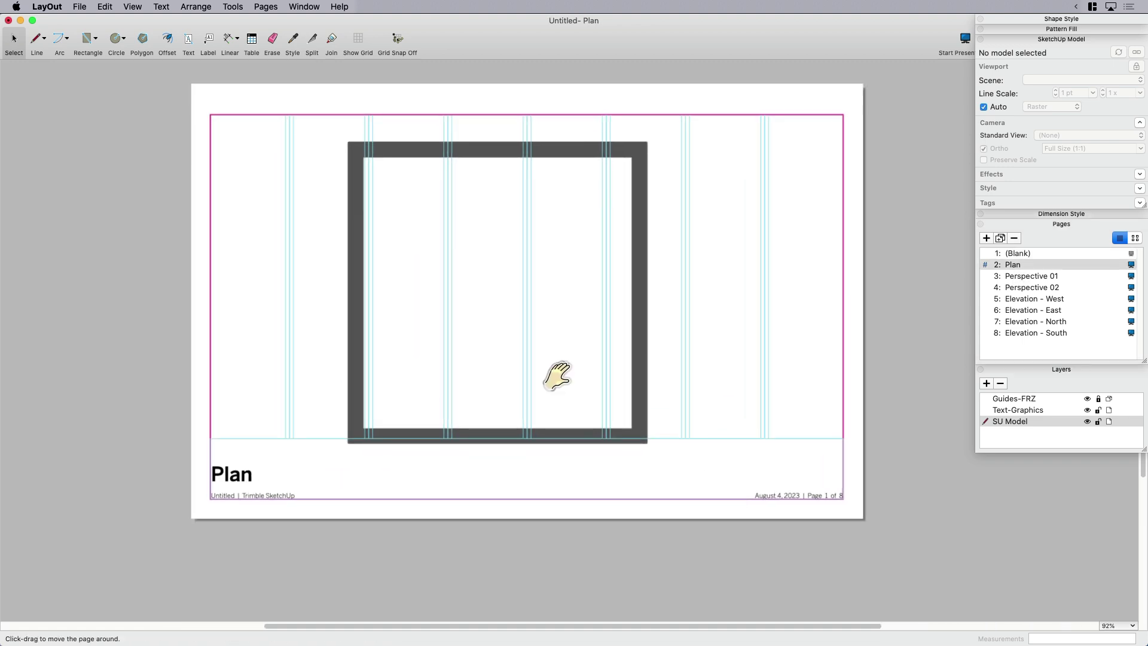
left_click(250, 474)
double_click(249, 472)
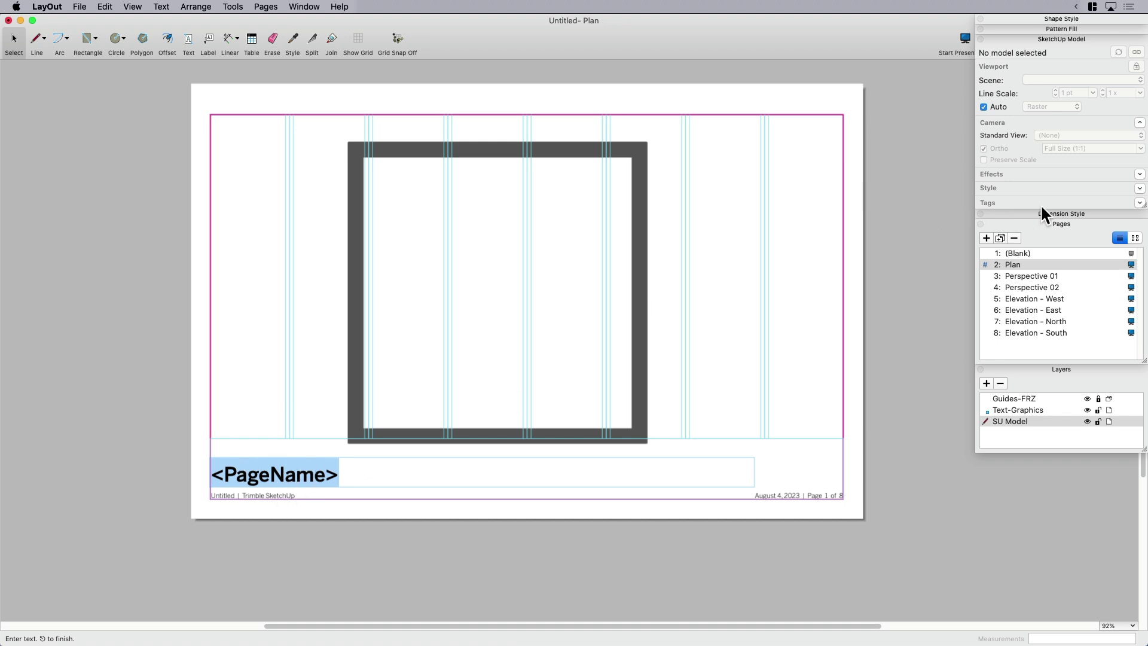
double_click(1018, 264)
type("V")
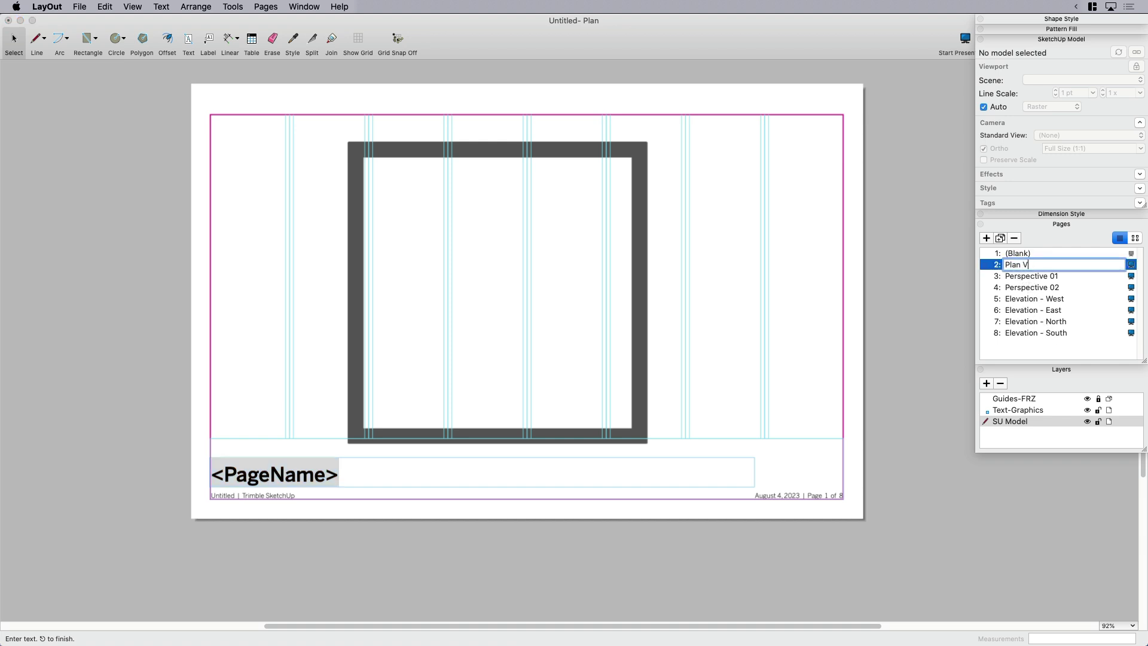
type("iew")
key("Return")
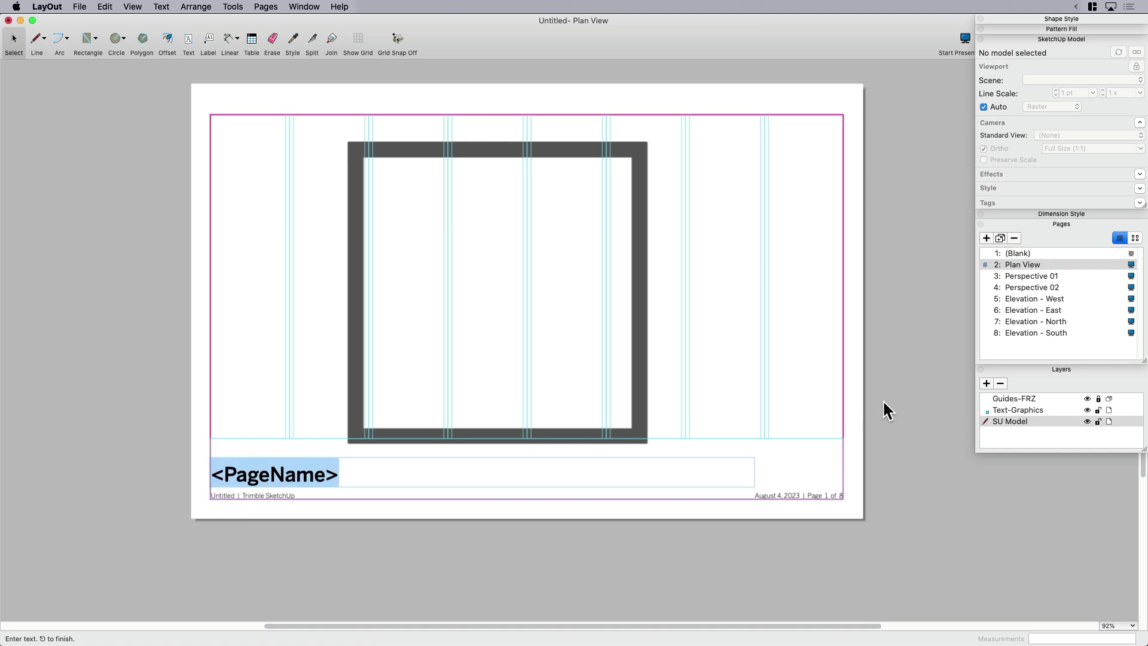
left_click(898, 461)
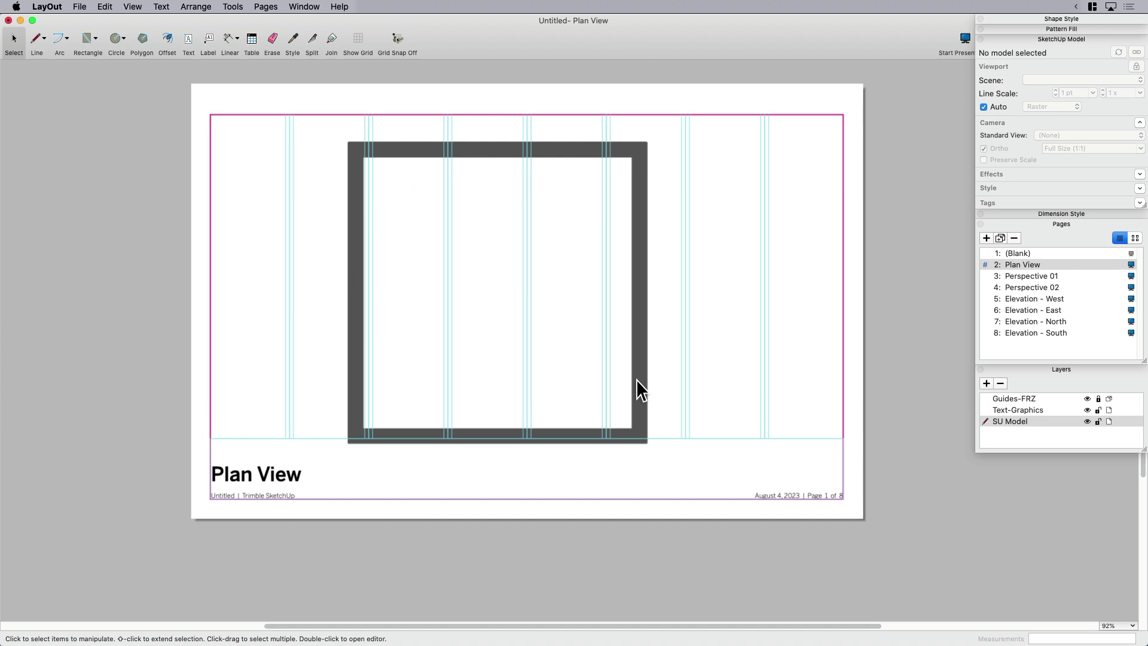
- Crop the plan viewport's right side inward and shift the viewport slightly right
left_click(566, 152)
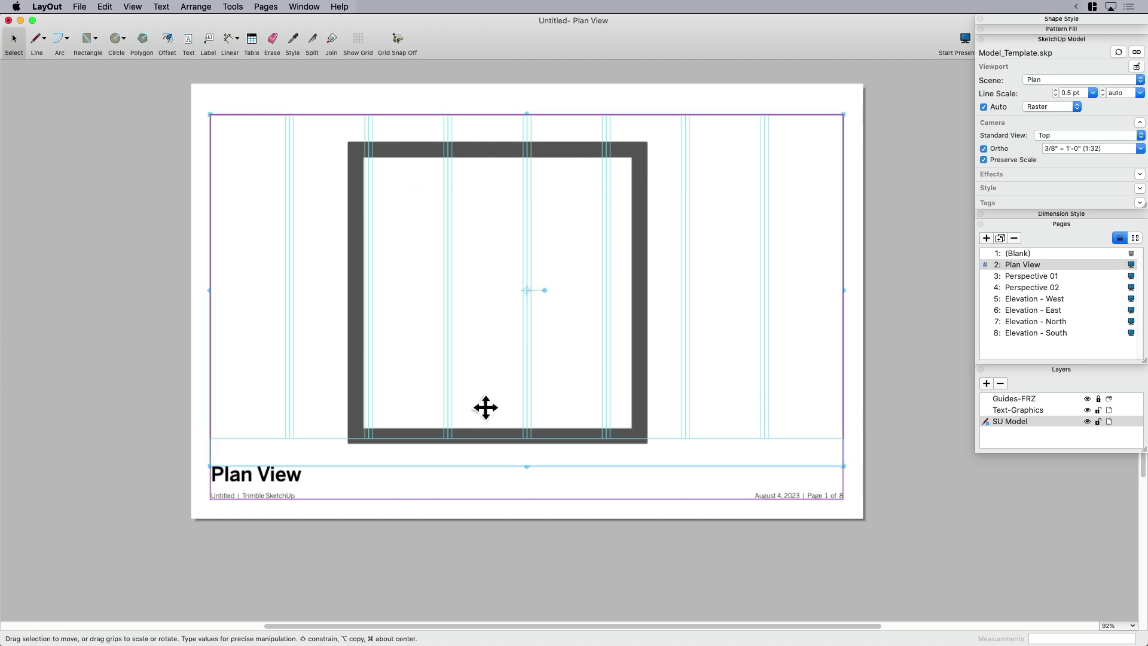
left_click_drag(840, 289, 789, 292)
left_click_drag(556, 432, 582, 432)
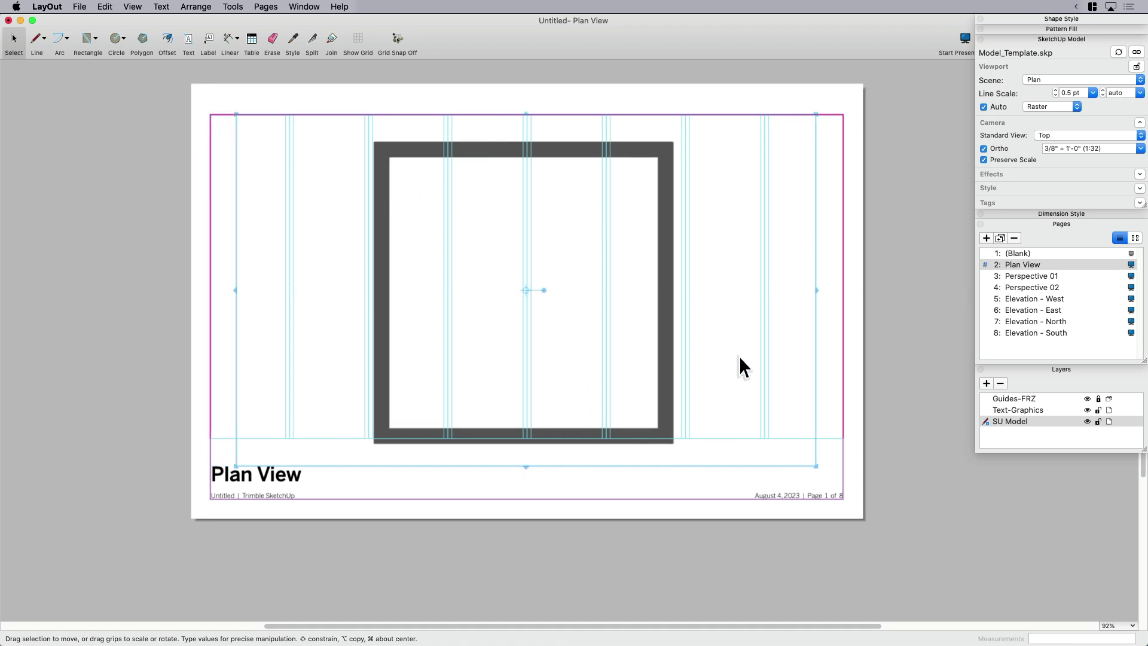
left_click(856, 323)
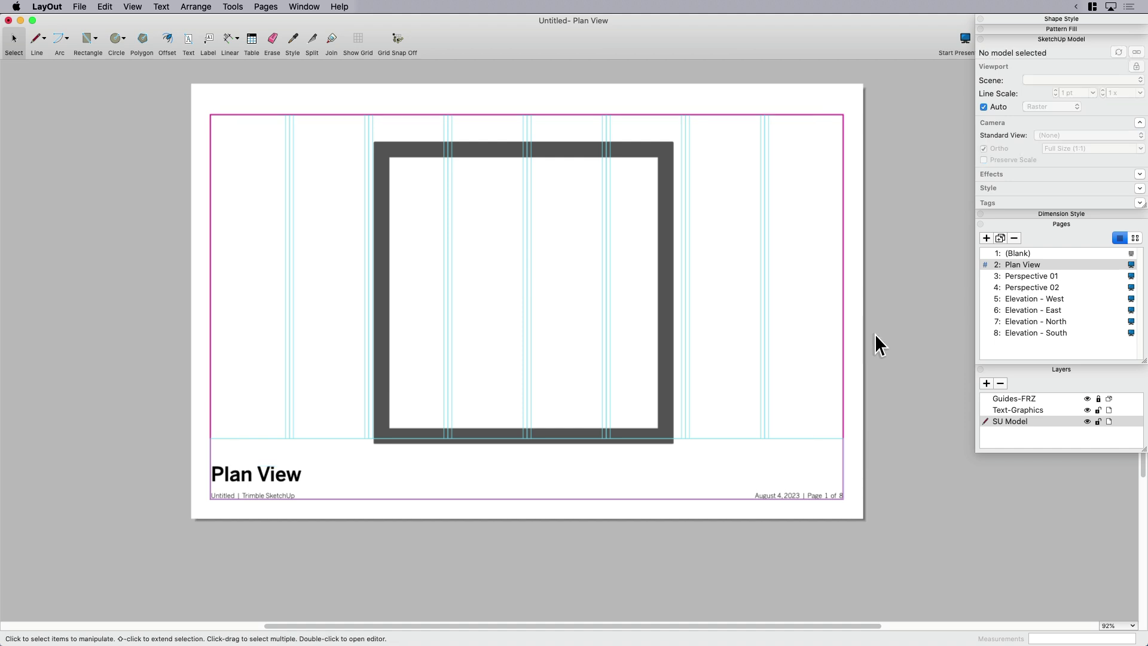
- View Perspective 01, Perspective 02, then the West, East, North and South elevation pages
left_click(1030, 276)
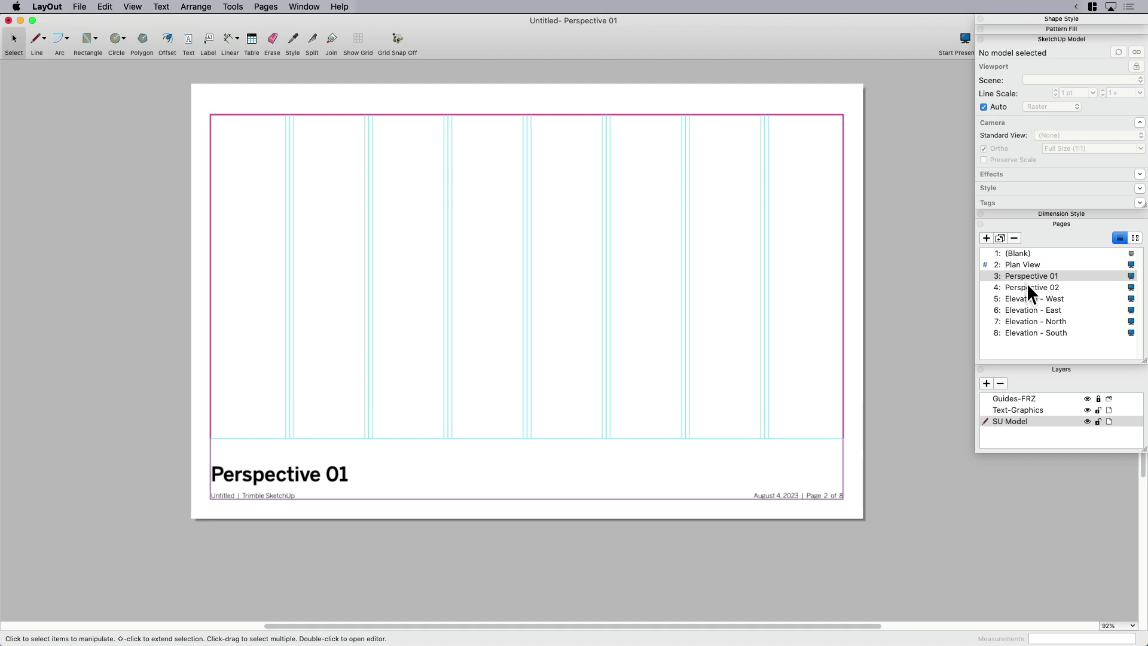
left_click(1027, 286)
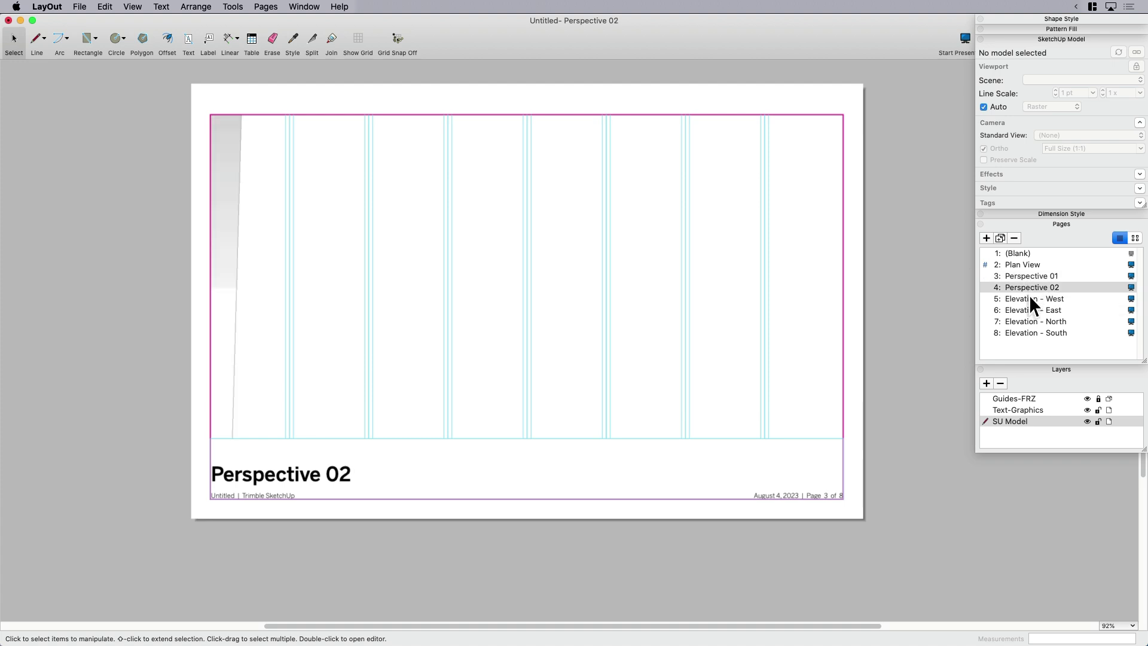
left_click(1028, 297)
left_click(1029, 308)
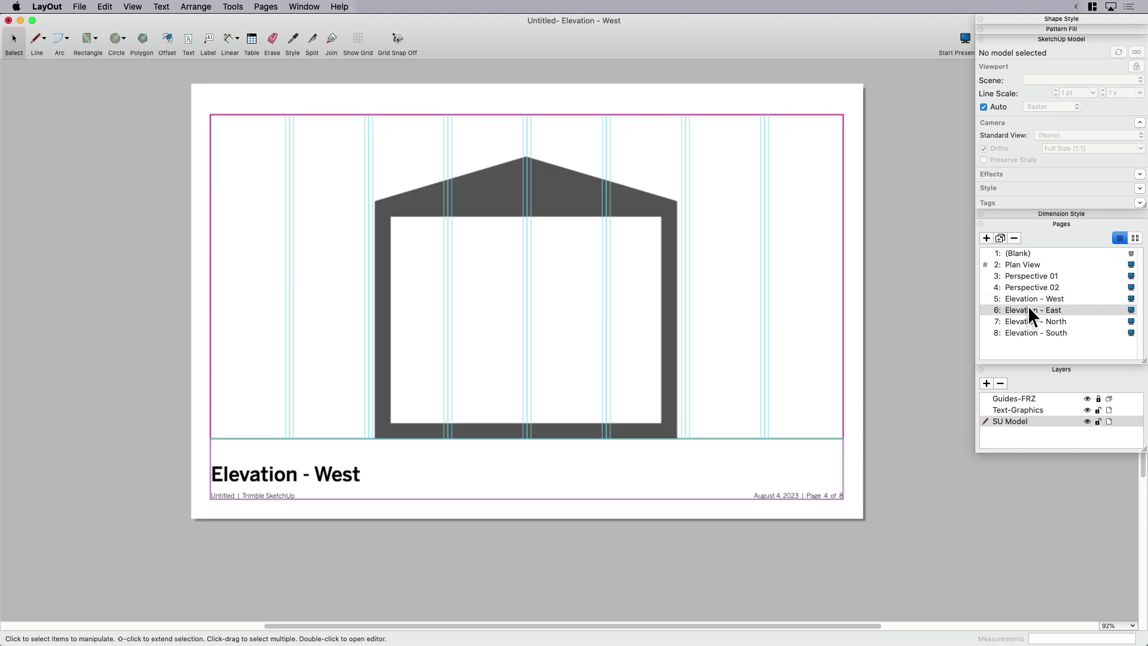
left_click(1030, 322)
left_click(1029, 331)
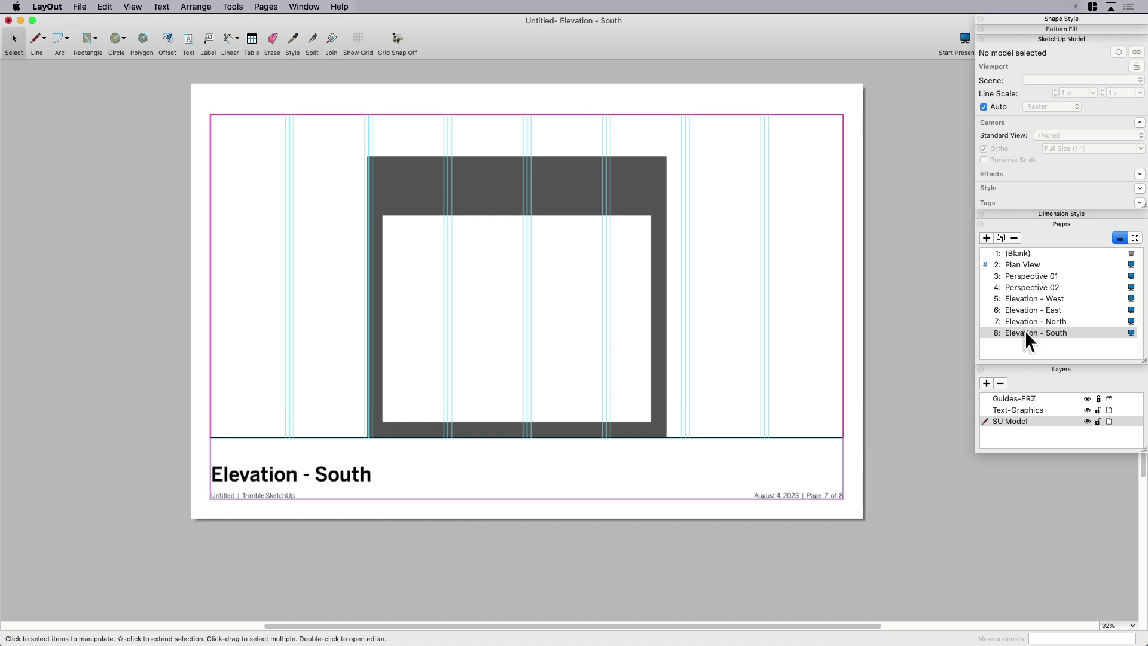
- Select the Elevation - South model viewport and bring up the File menu
scroll(628, 293, "up", 2)
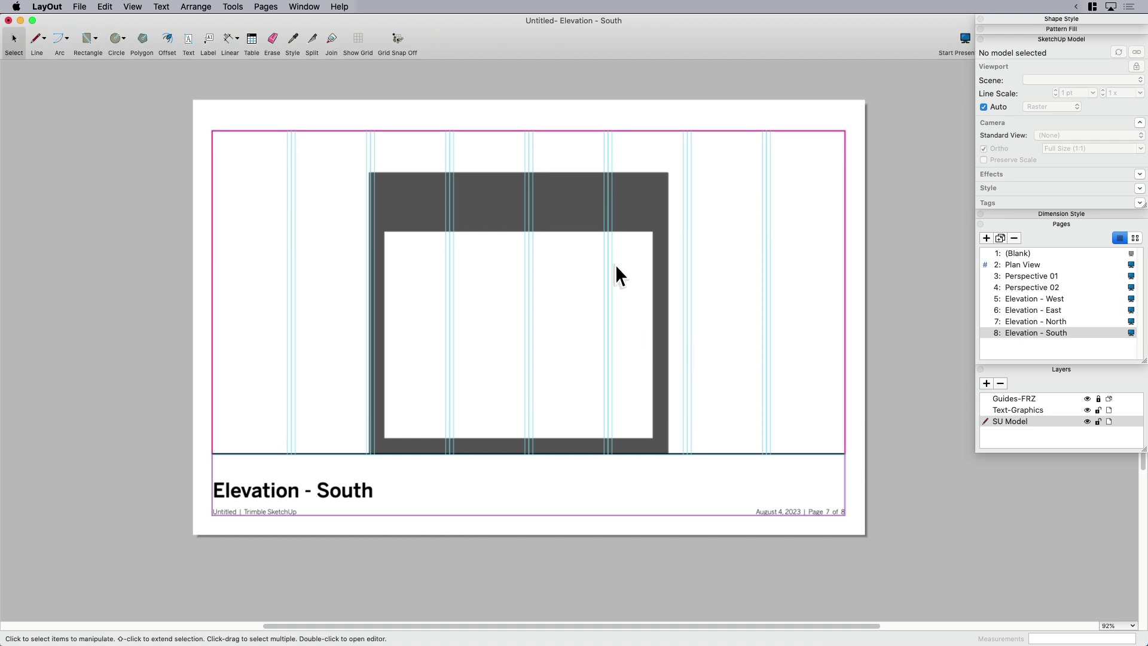
left_click(572, 209)
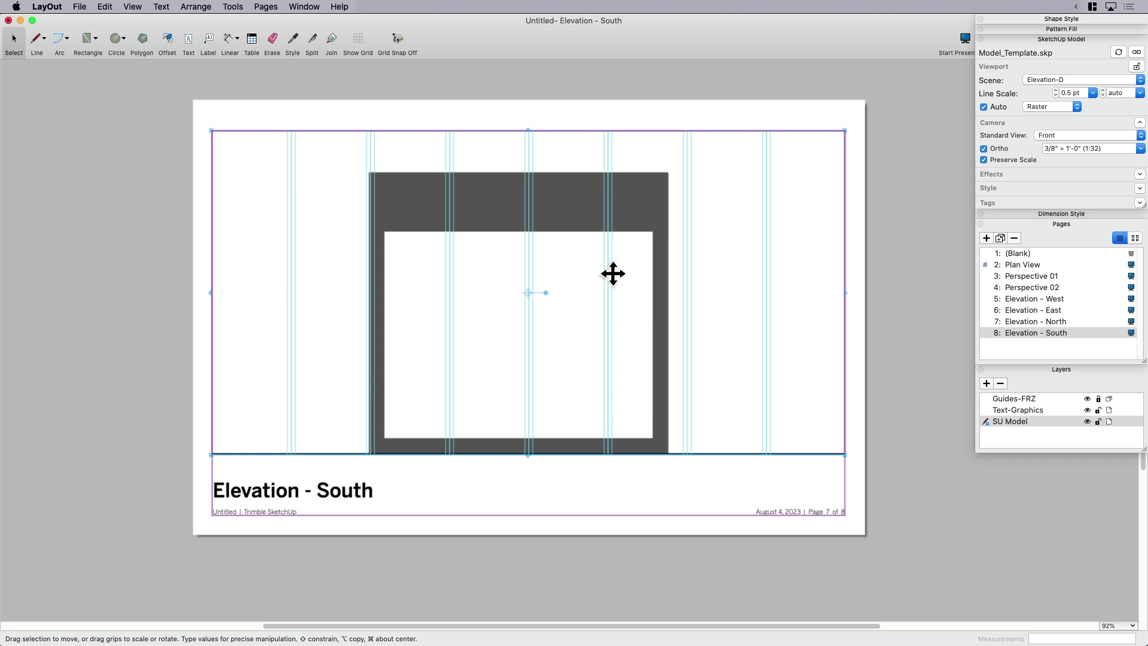
scroll(612, 273, "up", 1)
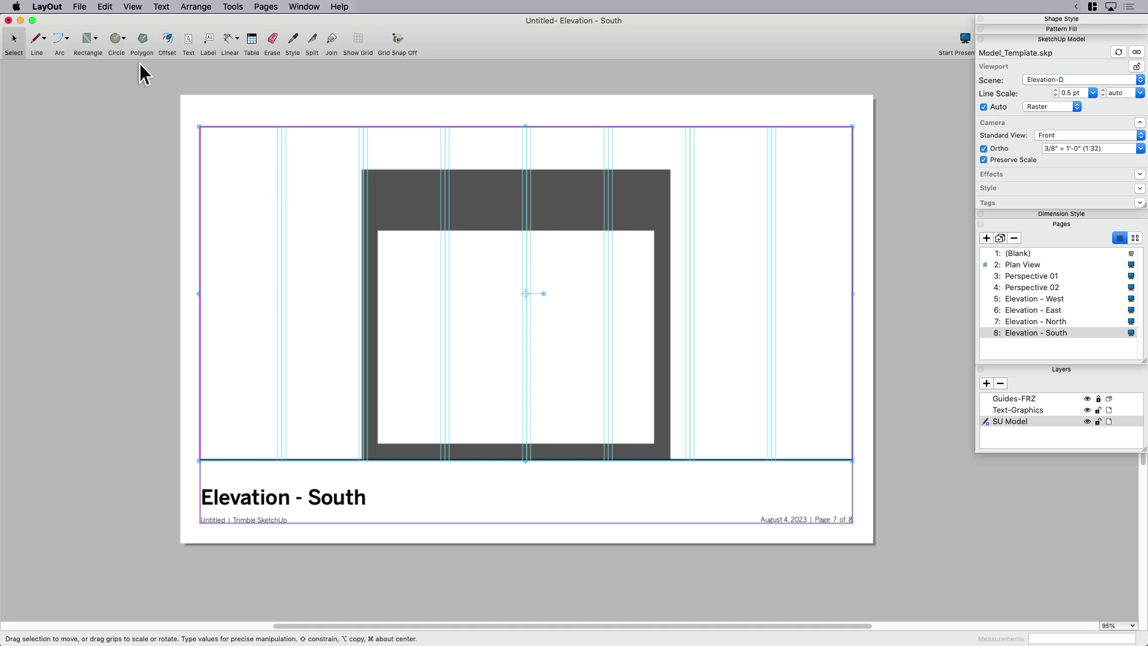
left_click(81, 8)
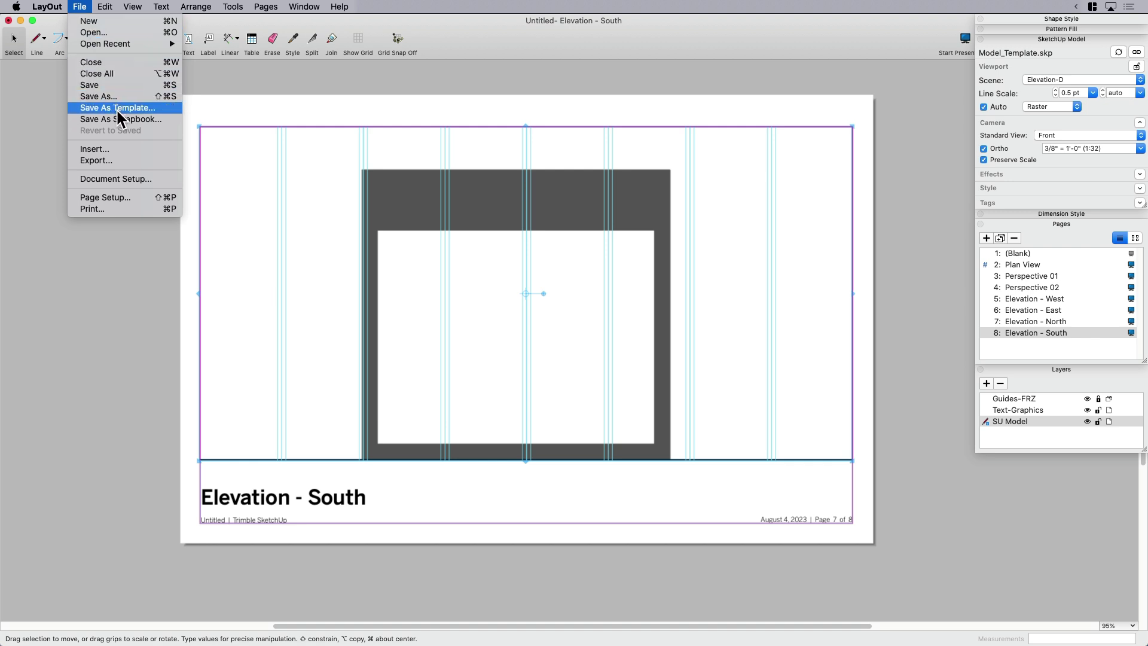
- Save the document as the template 'EMS_DocuSheet_11x17'
left_click(120, 108)
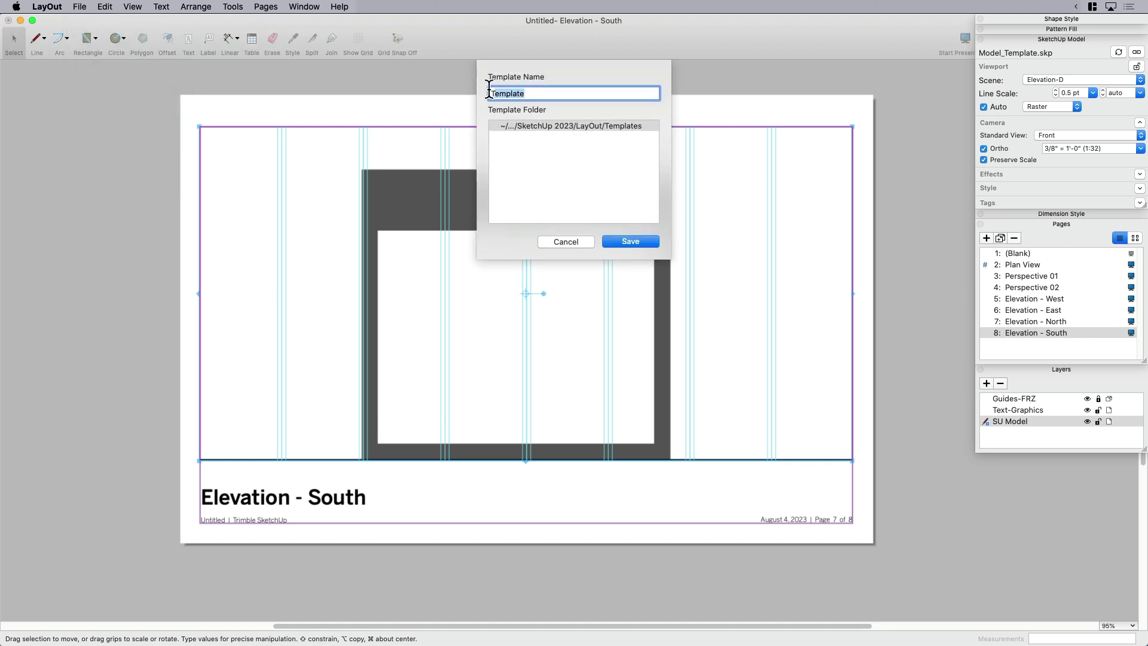
type("EMS_DocuSheet_11x17")
left_click(622, 238)
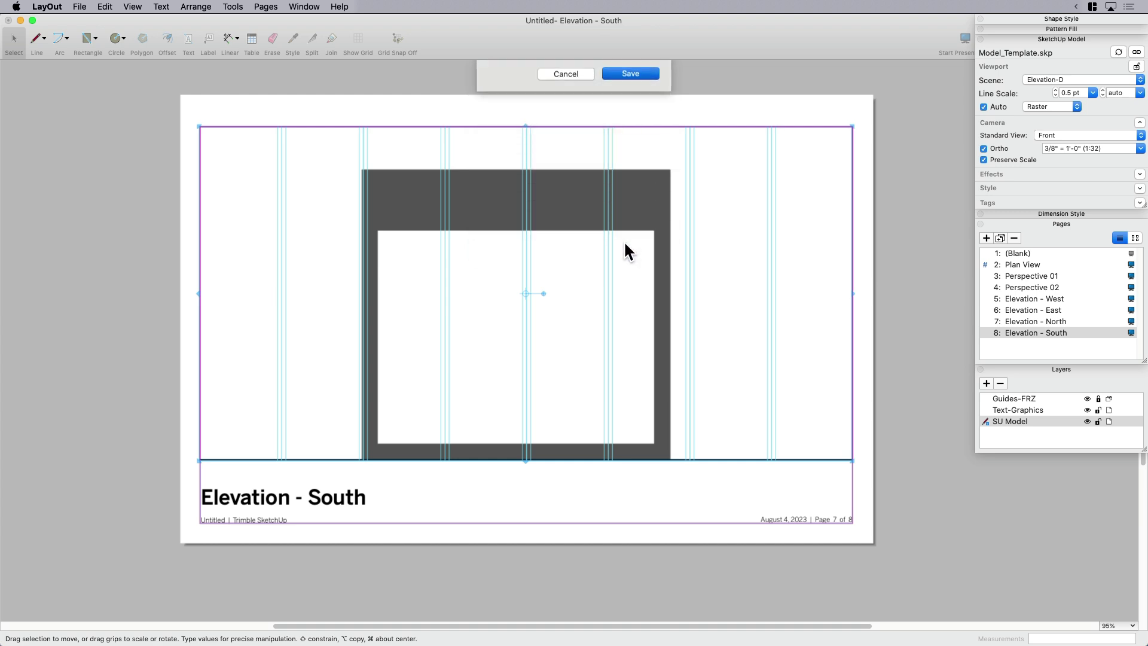
left_click(87, 9)
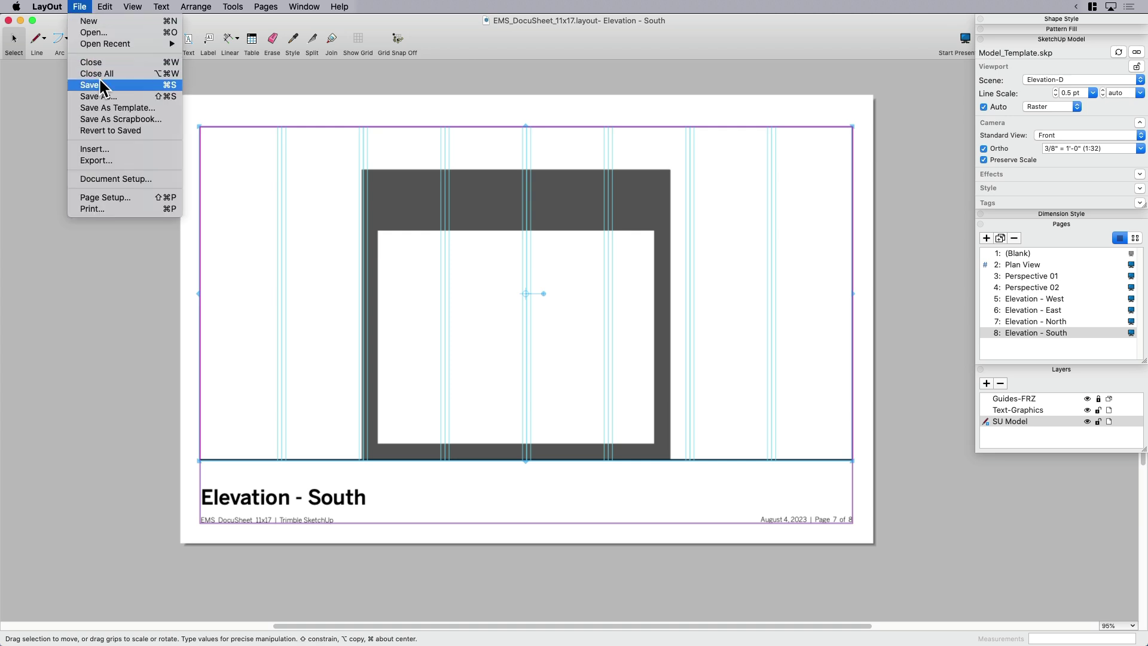
left_click(96, 22)
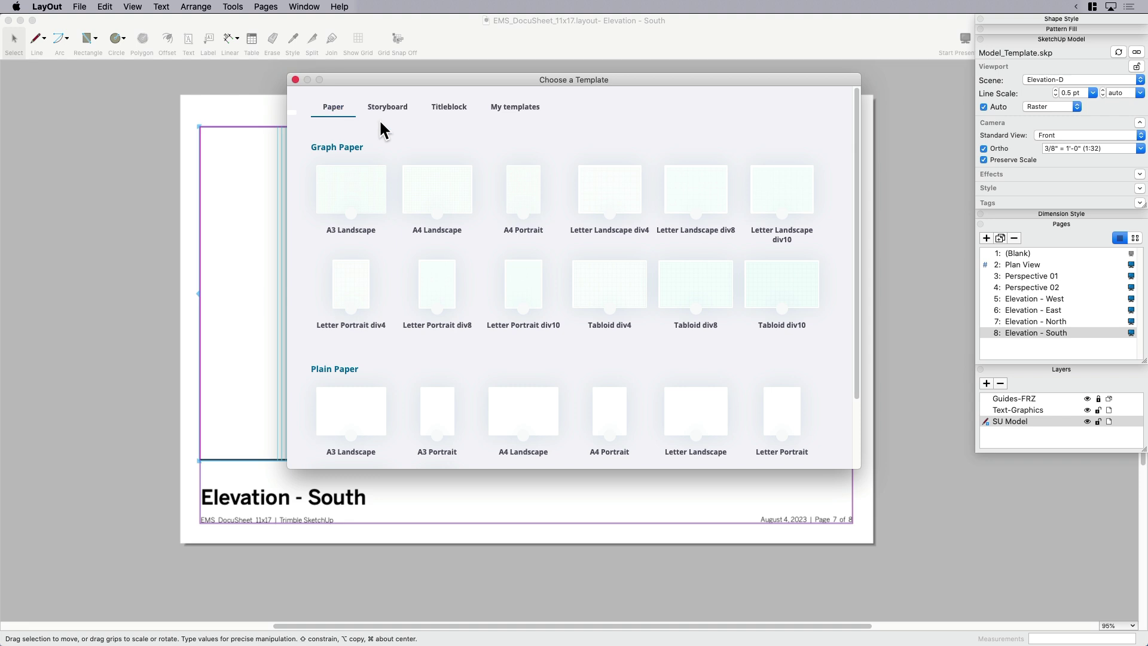
left_click(516, 111)
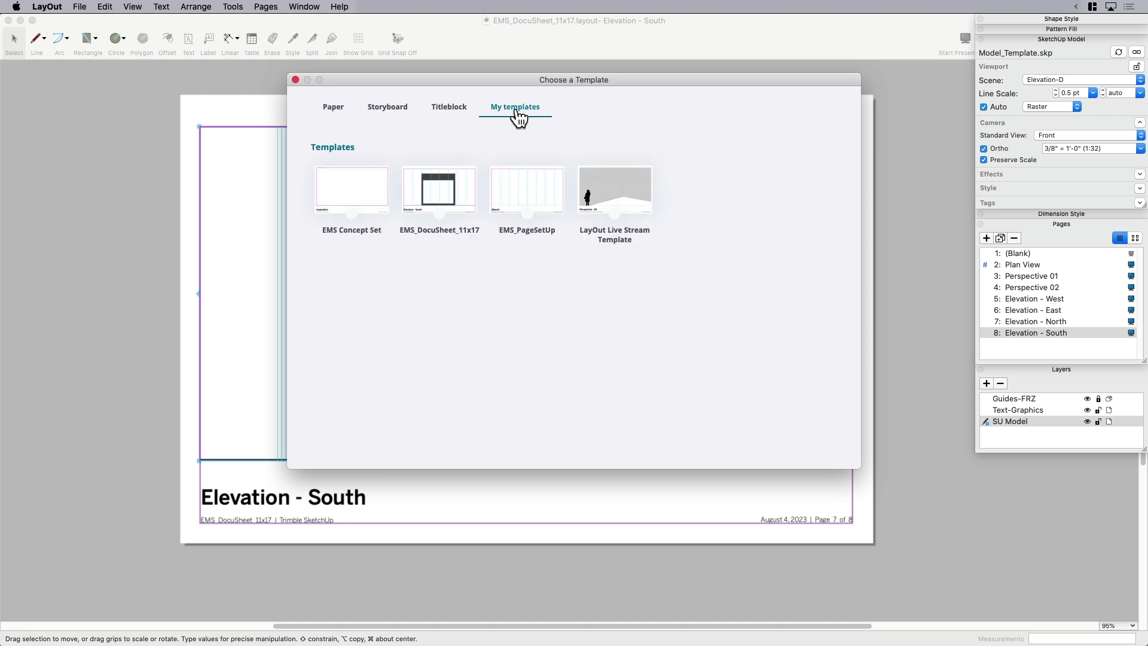
left_click(295, 79)
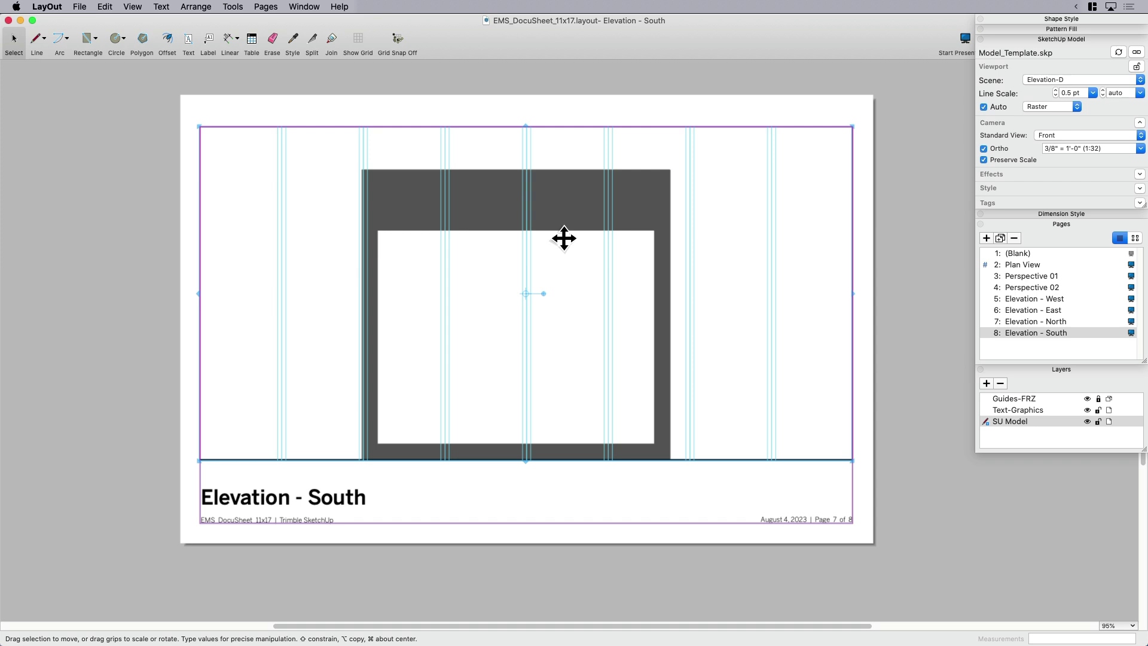
- Nudge the page view, then look at Elevation - North followed by Elevation - East
middle_click_drag(553, 287, 558, 294)
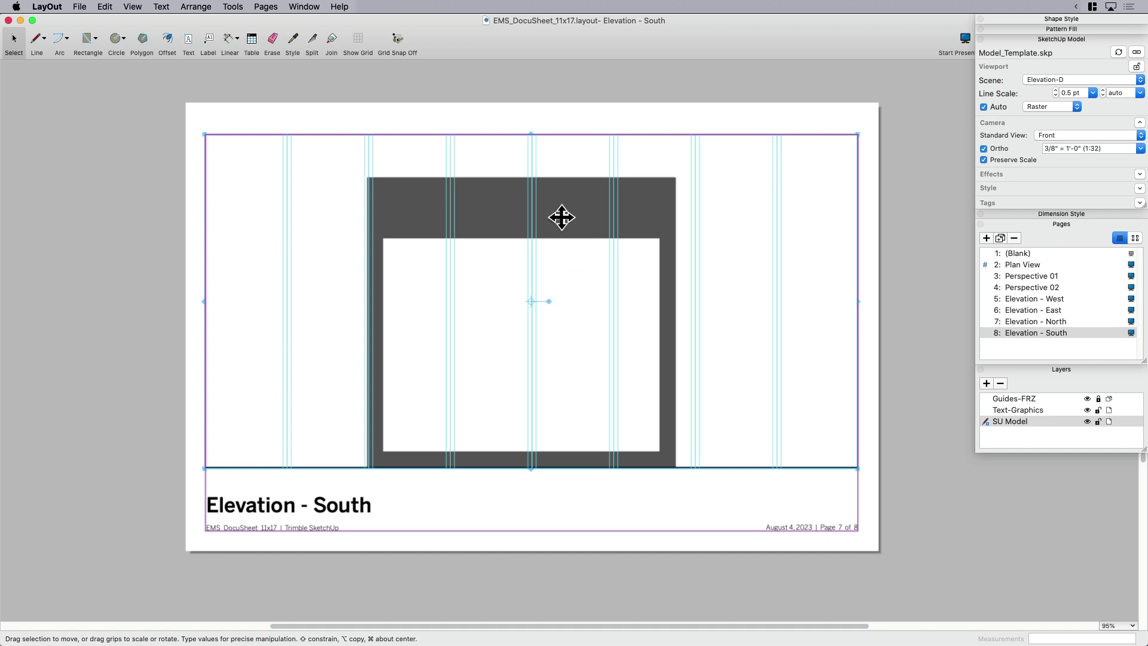
left_click(1021, 321)
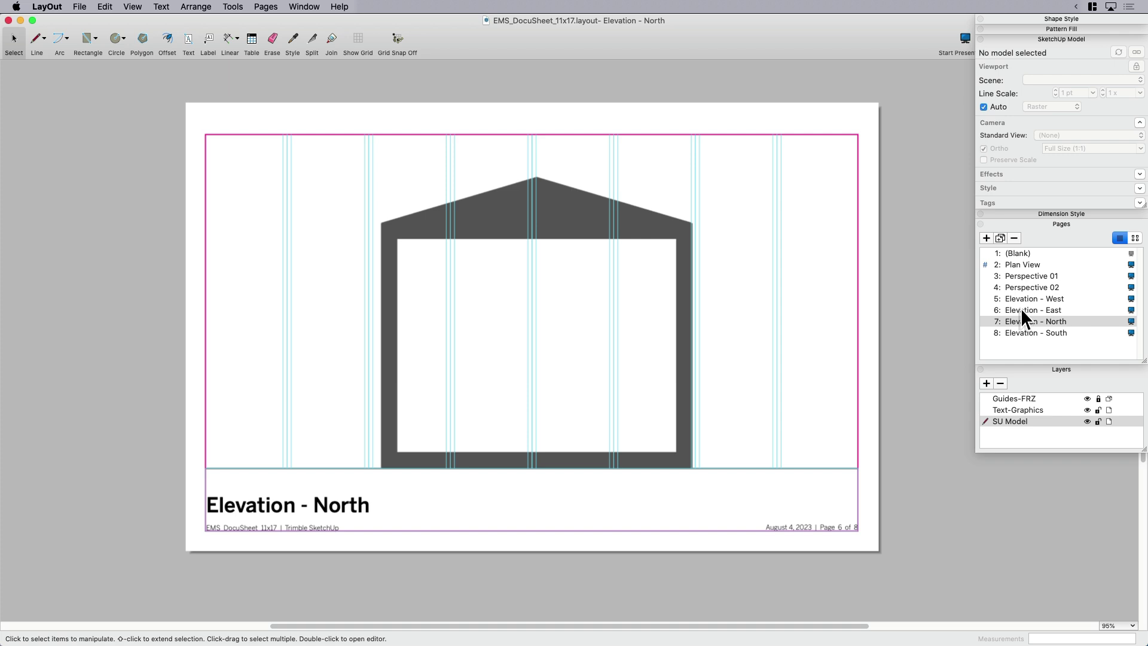
left_click(1021, 310)
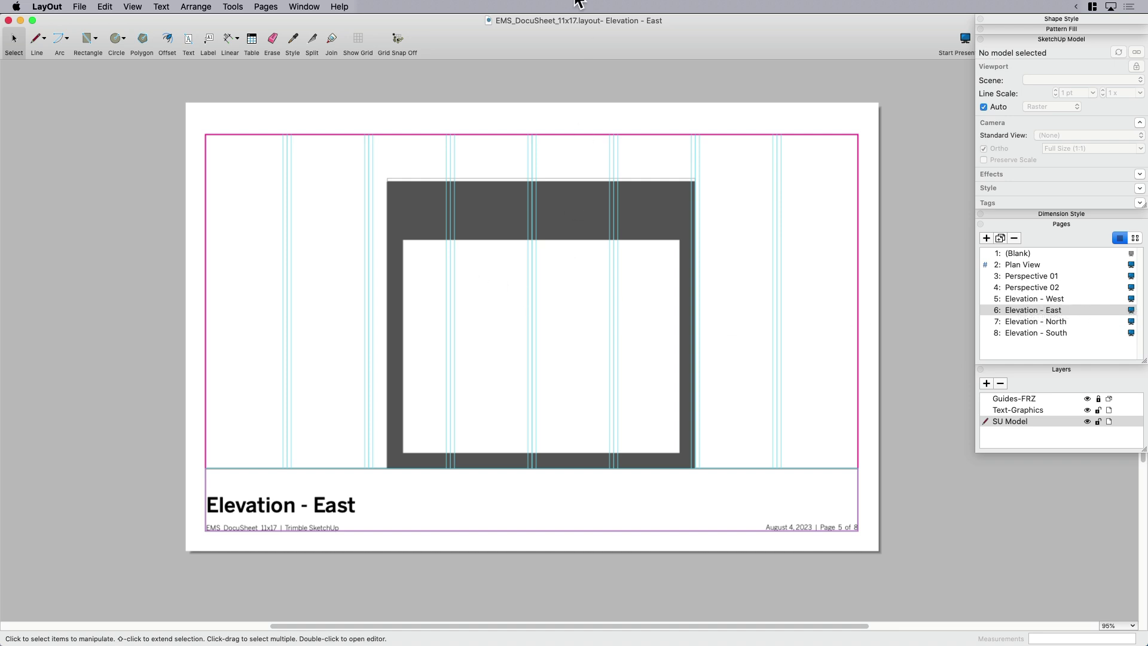
- In SketchUp, orbit the garage and inspect the Plan scene's plan group from a tilted angle
key("super+Tab")
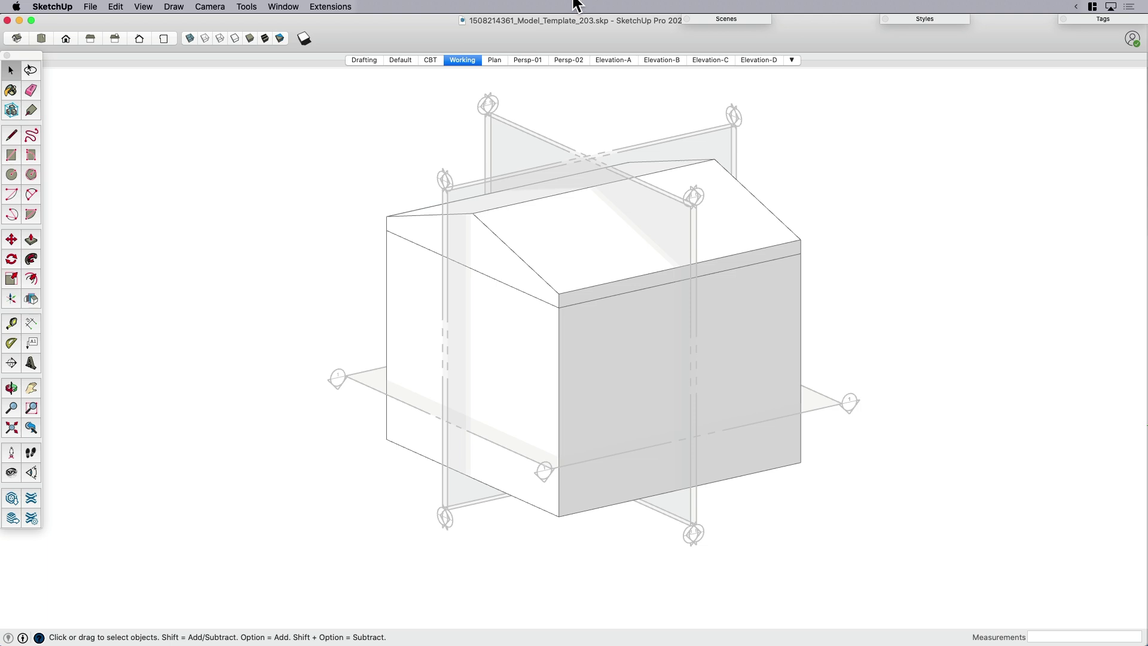
mouse_move(512, 328)
middle_mouse_down()
mouse_move(670, 293)
mouse_move(464, 300)
mouse_move(637, 287)
mouse_move(736, 353)
mouse_move(537, 330)
middle_mouse_up()
left_click(536, 329)
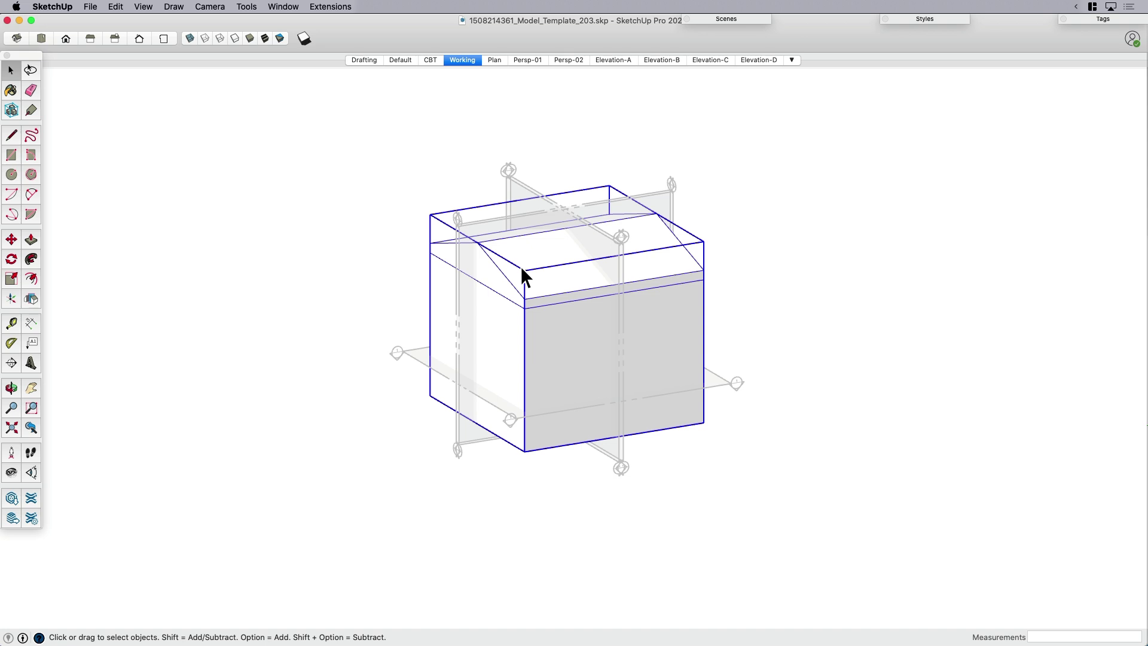
left_click(494, 60)
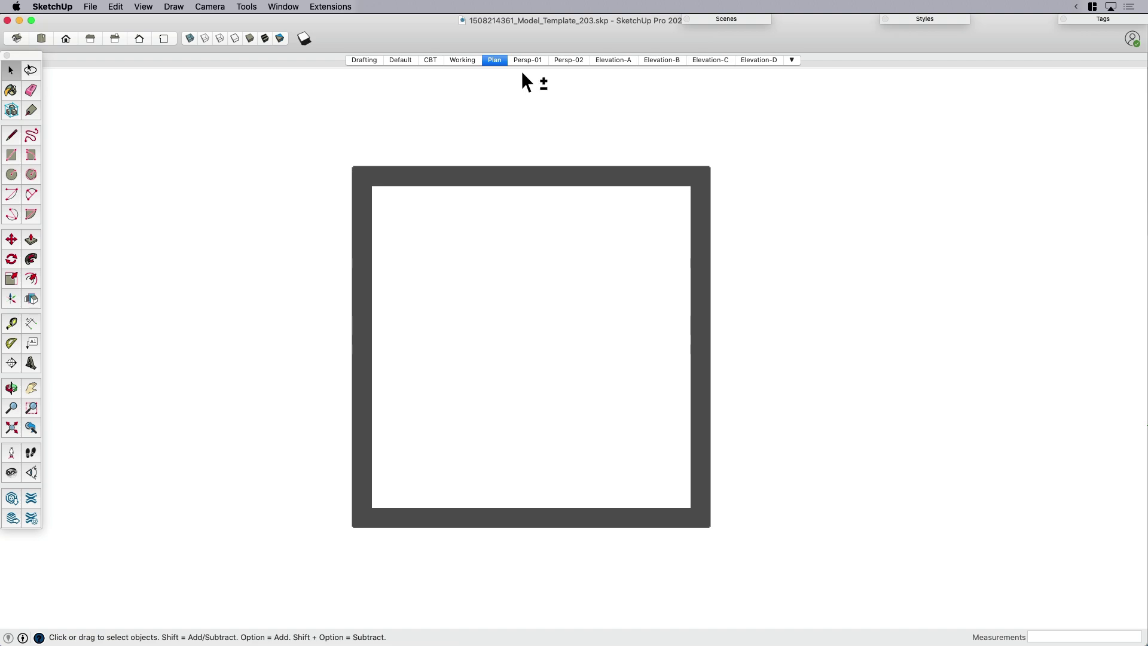
double_click(519, 239, "shift")
middle_click_drag(518, 245, 479, 264)
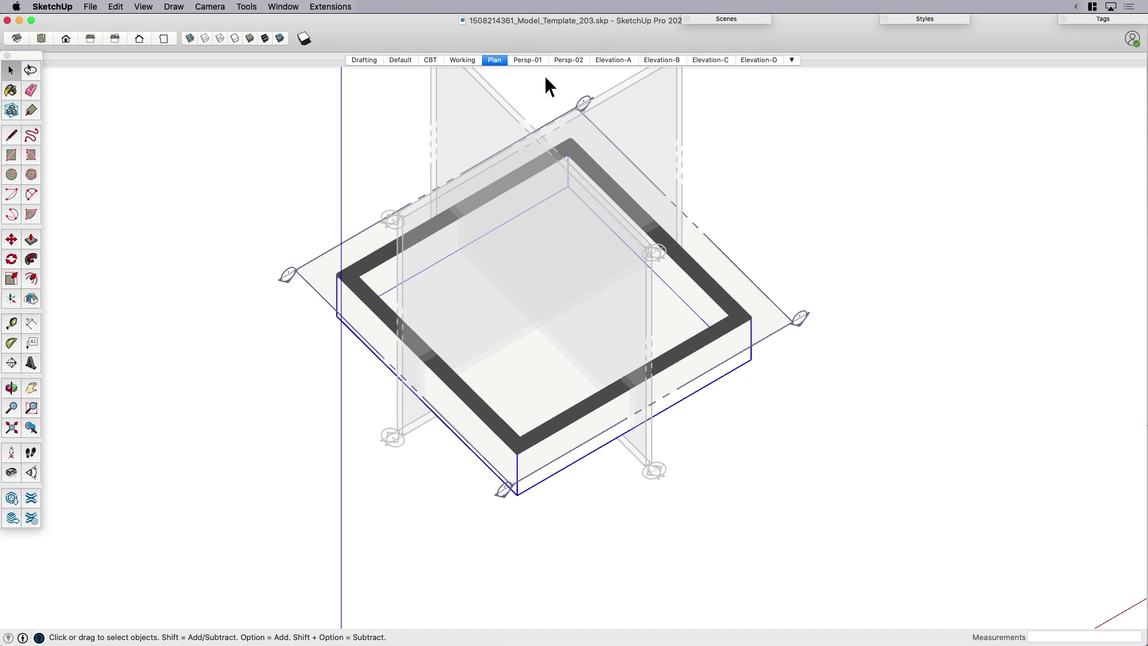
left_click(531, 59)
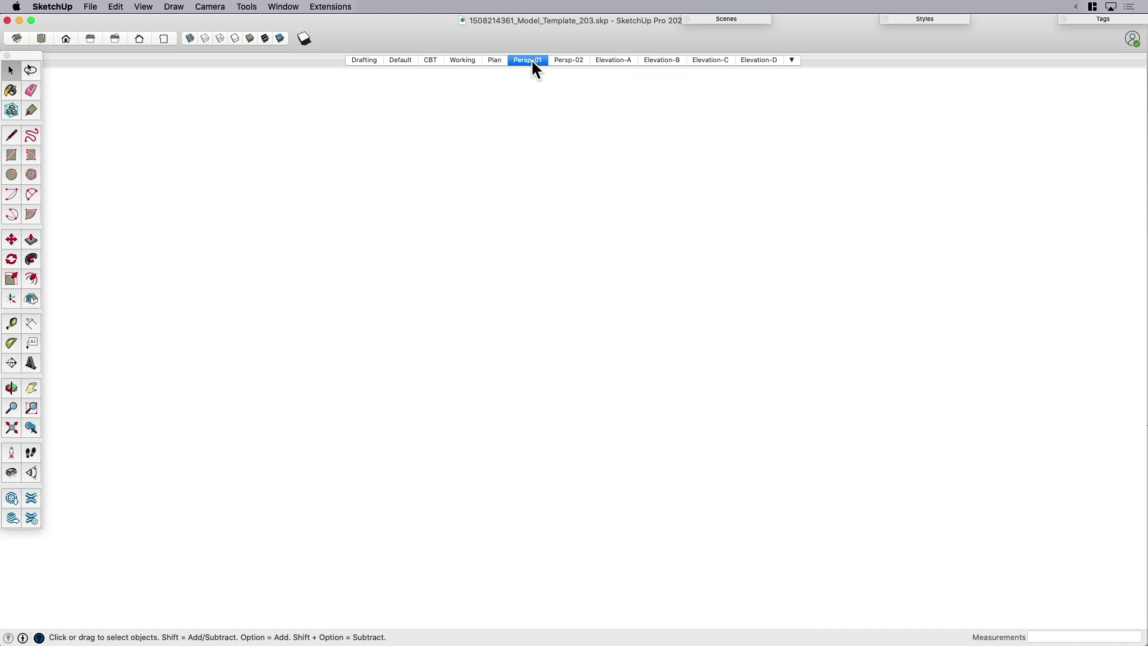
left_click(569, 62)
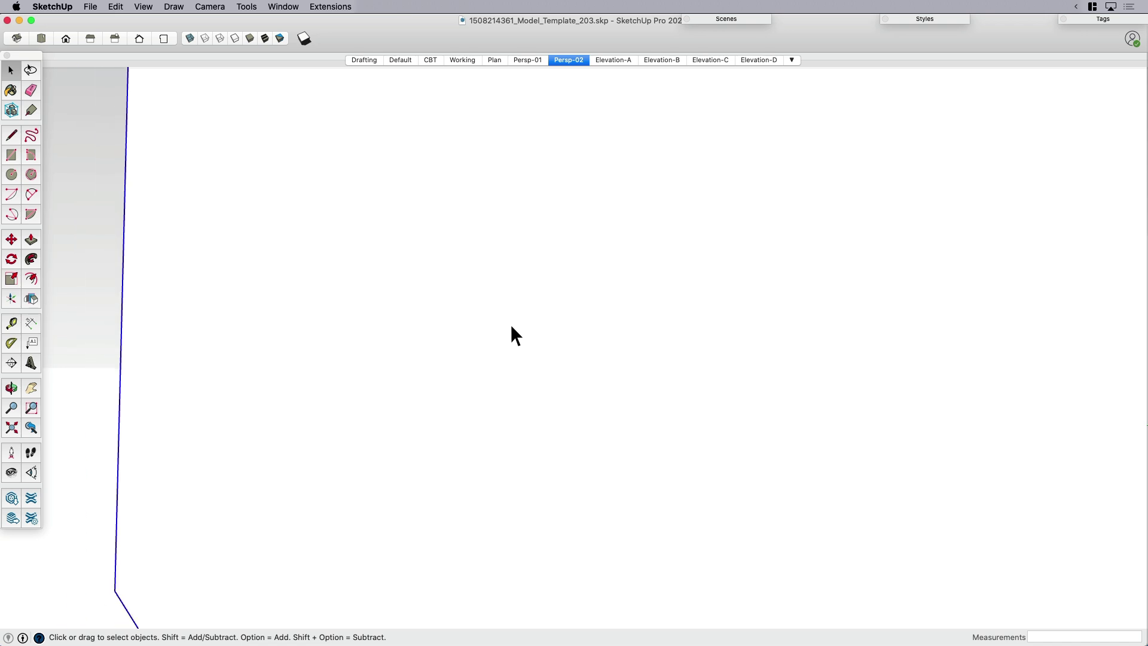
- Reframe the garage and update the Persp-02 scene to the new view, then move to Persp-01
middle_click_drag(535, 320, 551, 338)
right_click(568, 59)
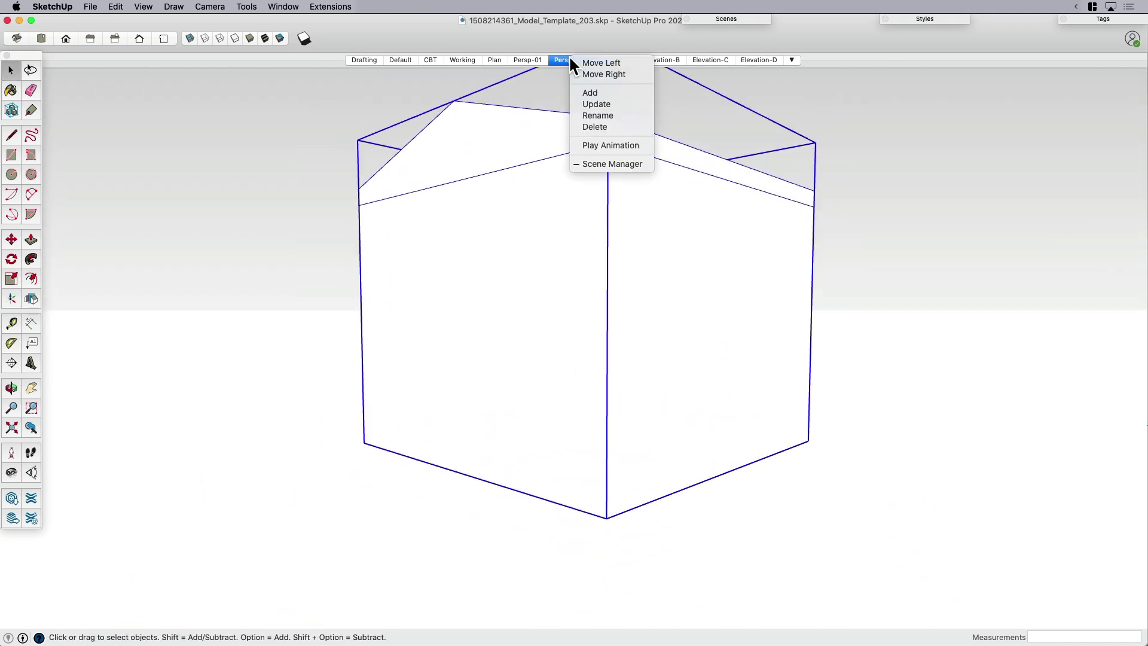
left_click(598, 101)
left_click(529, 60)
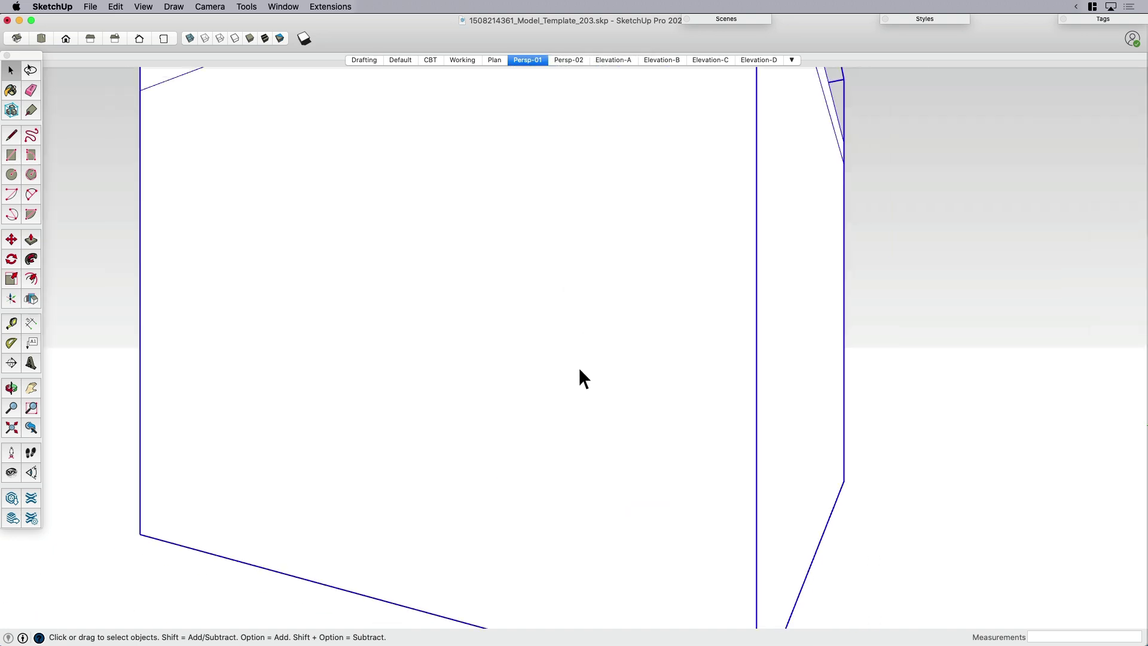
right_click(527, 60)
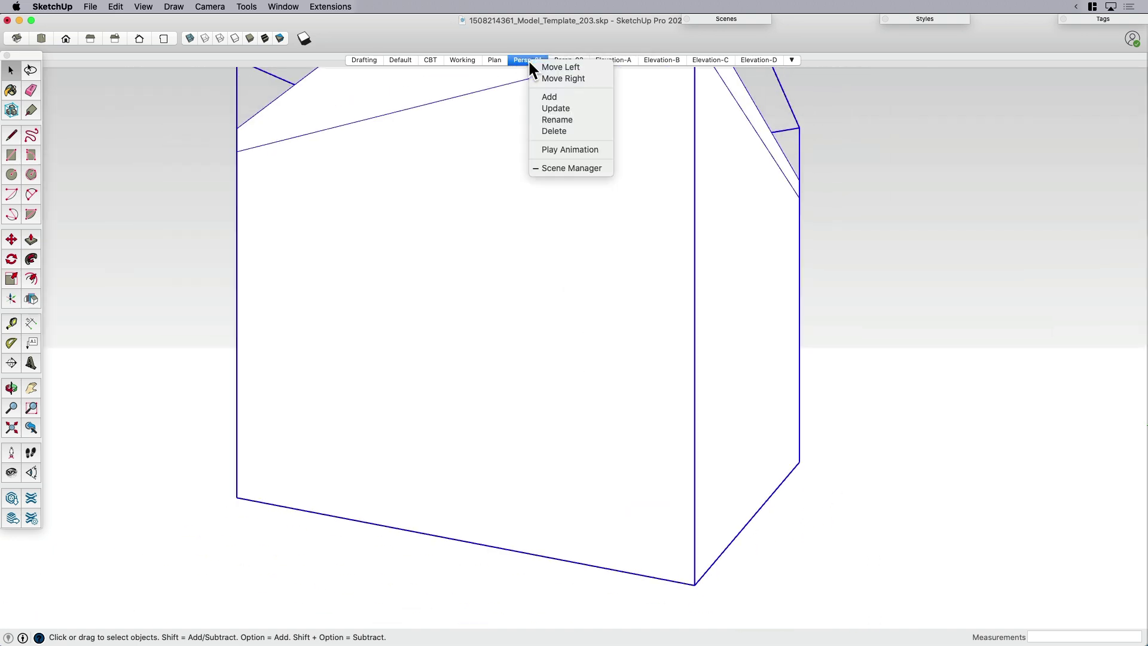
- Update the Persp-01 scene, then step through the Elevation-A, B, C and D scenes
left_click(553, 105)
left_click(610, 61)
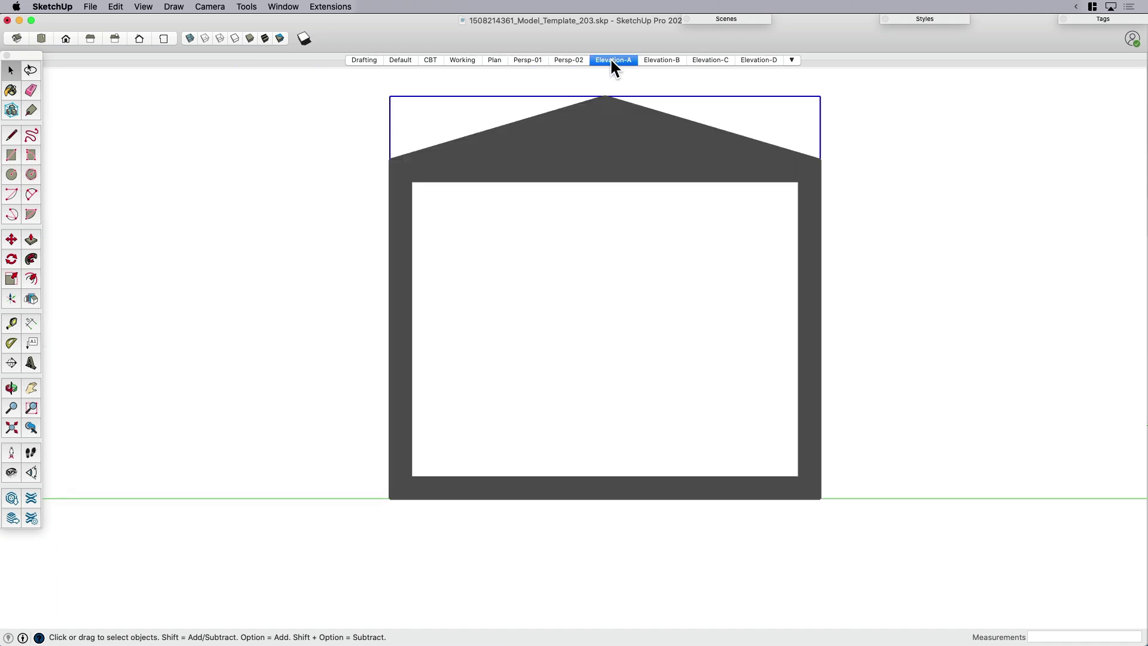
left_click(651, 60)
left_click(712, 60)
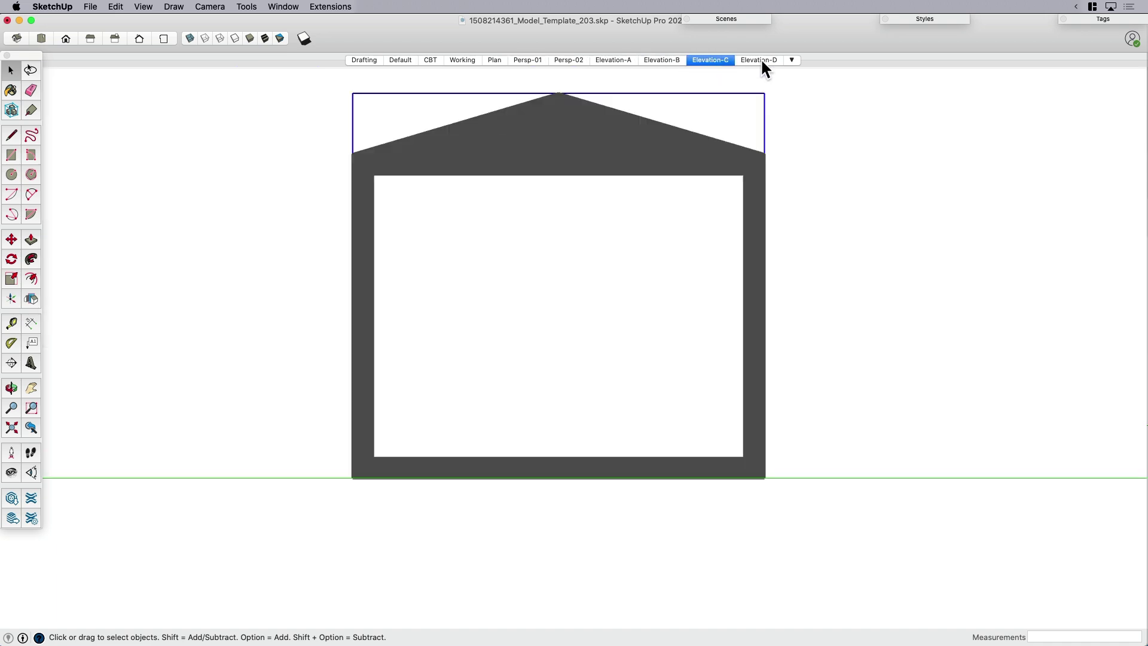
left_click(759, 61)
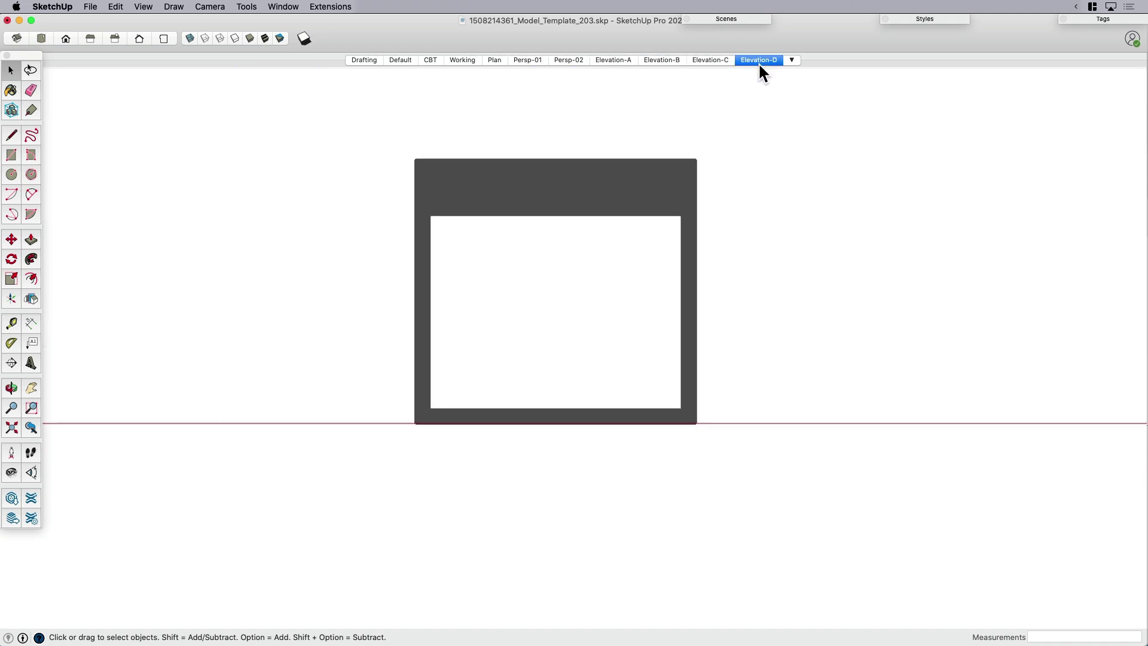
- Delete the placeholder frame to examine the section planes in 3D, then restore it with undo
left_click(692, 256, "shift")
middle_click_drag(630, 248, 540, 282)
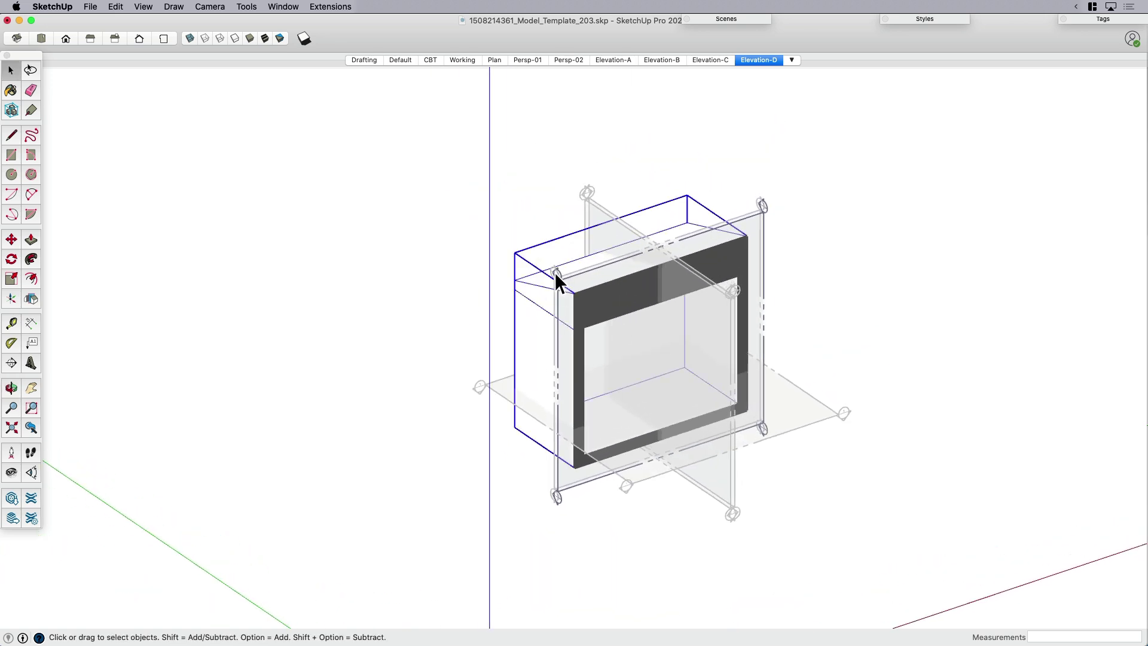
key("Delete")
scroll(615, 218, "down", 5)
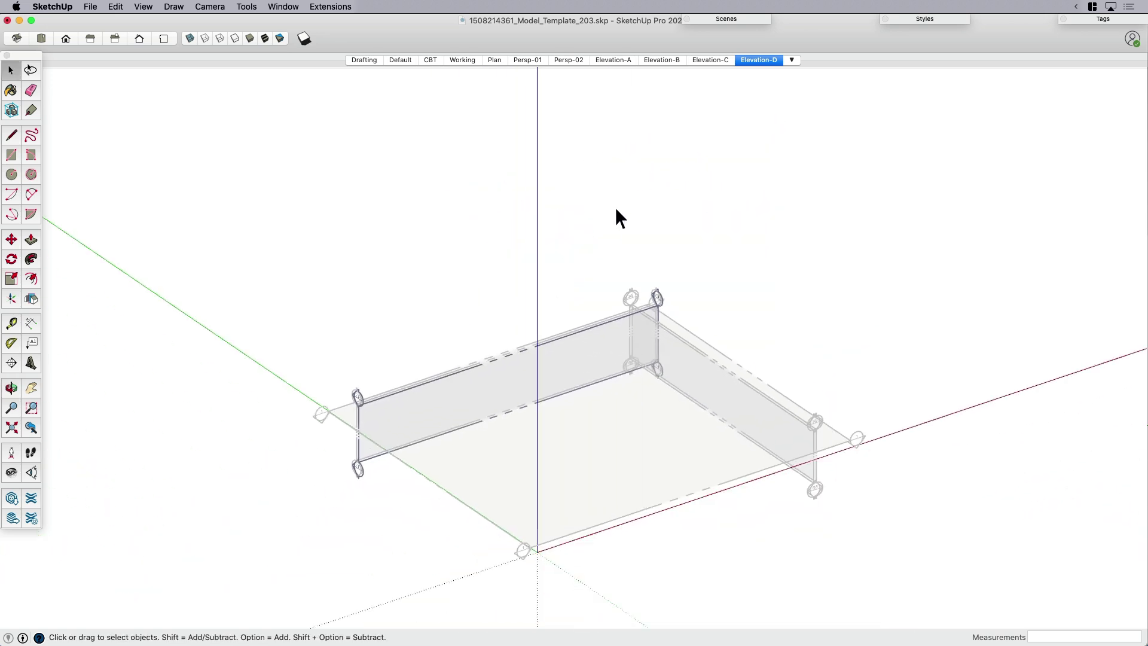
middle_click_drag(617, 221, 585, 282)
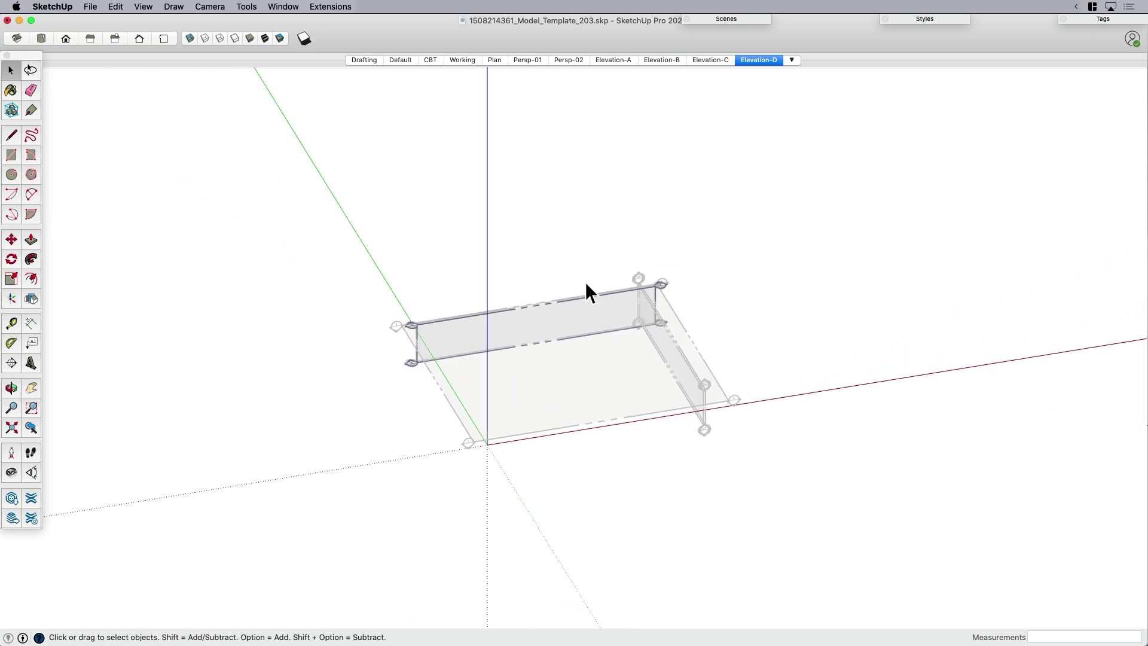
key("super+z")
scroll(632, 276, "up", 3)
left_click(583, 238)
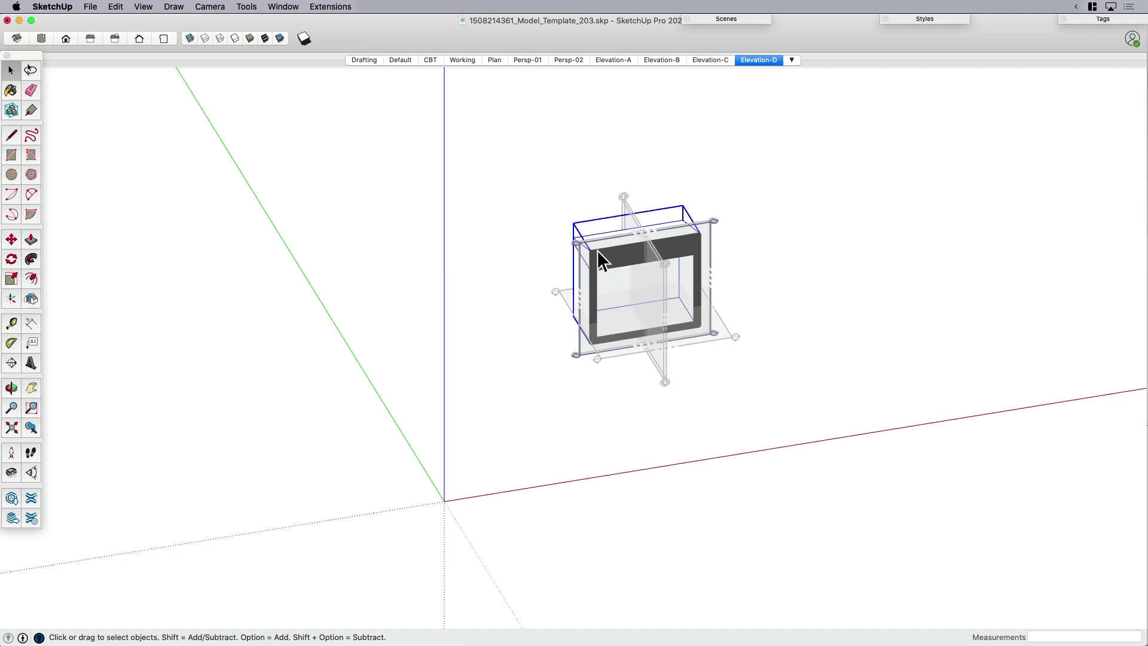
- Copy the whole garage house group from the Garage_ADU model
key("ctrl+Up")
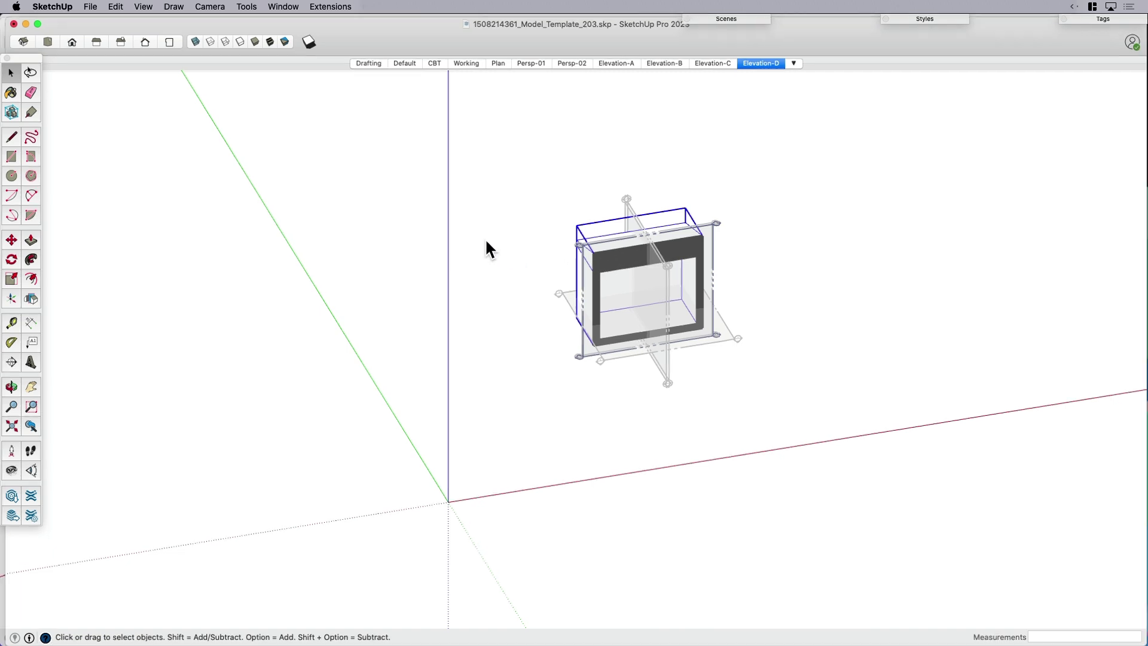
left_click(414, 392)
left_click(559, 356)
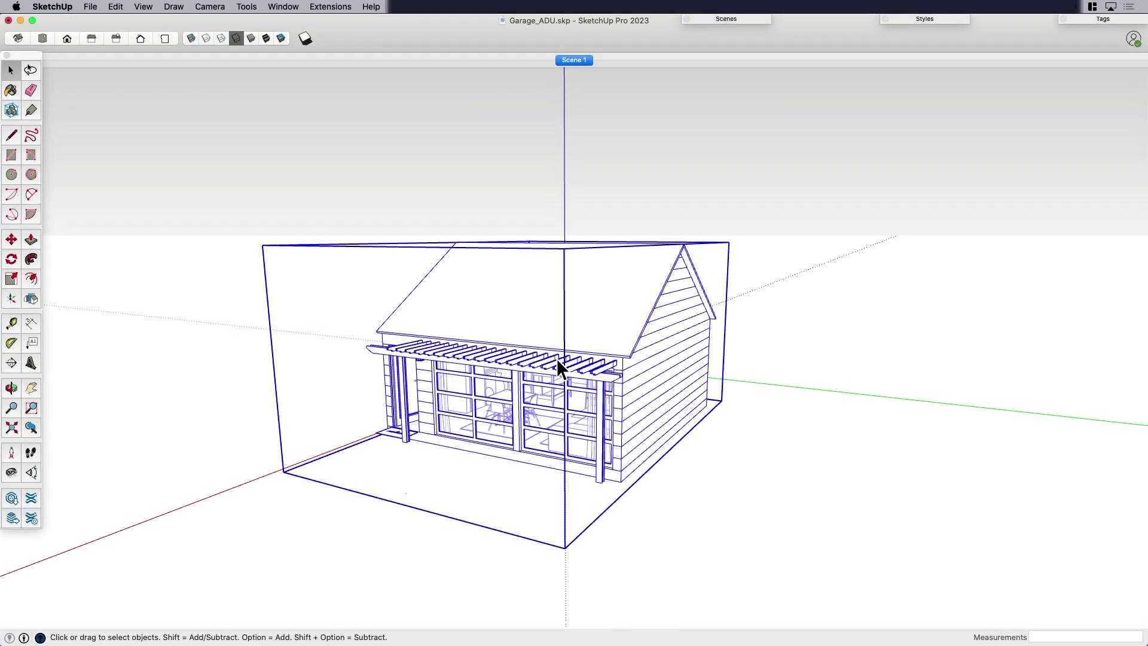
key("super+c")
- Paste the garage house into the template model and check its placement from several angles
key("ctrl+Up")
left_click(667, 251)
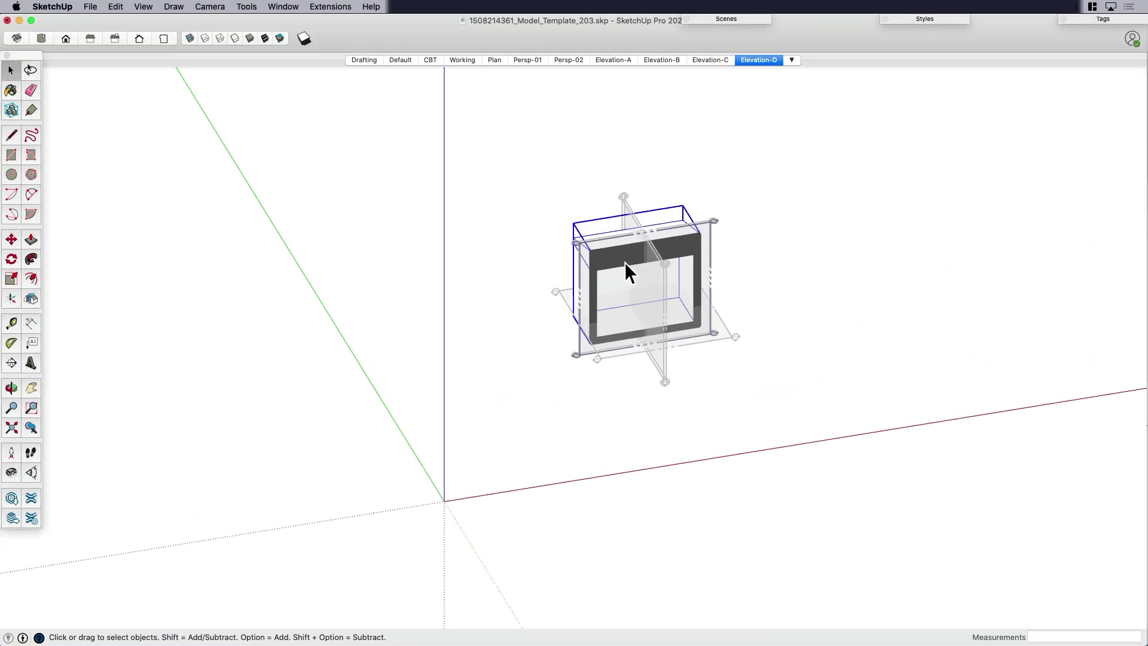
key("super+v")
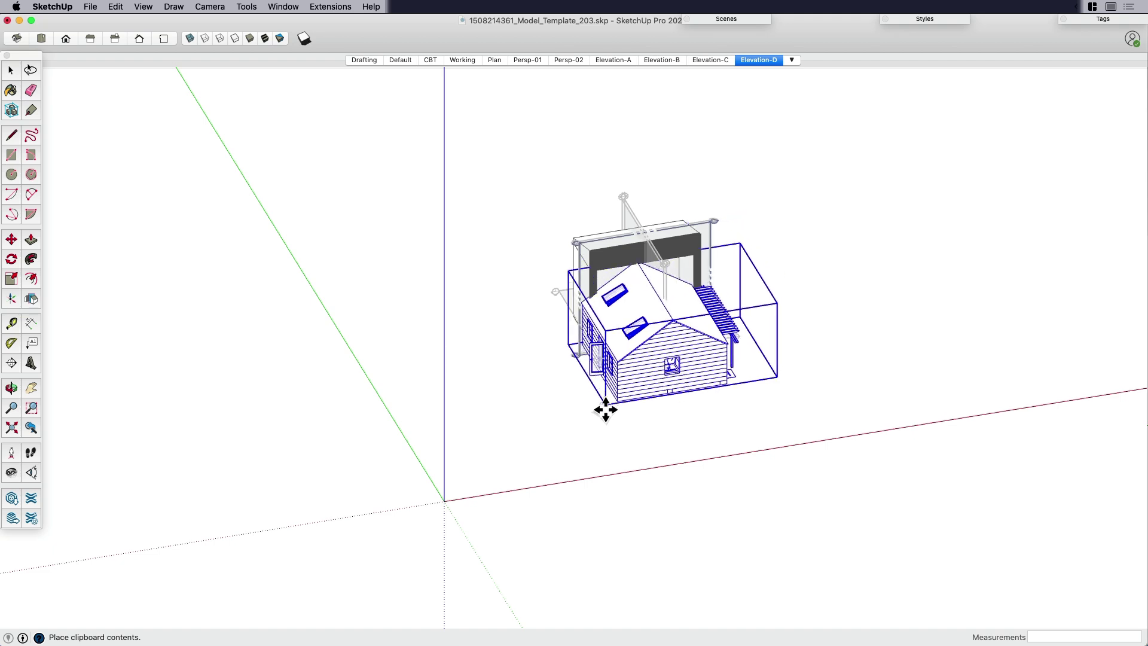
scroll(609, 378, "up", 2)
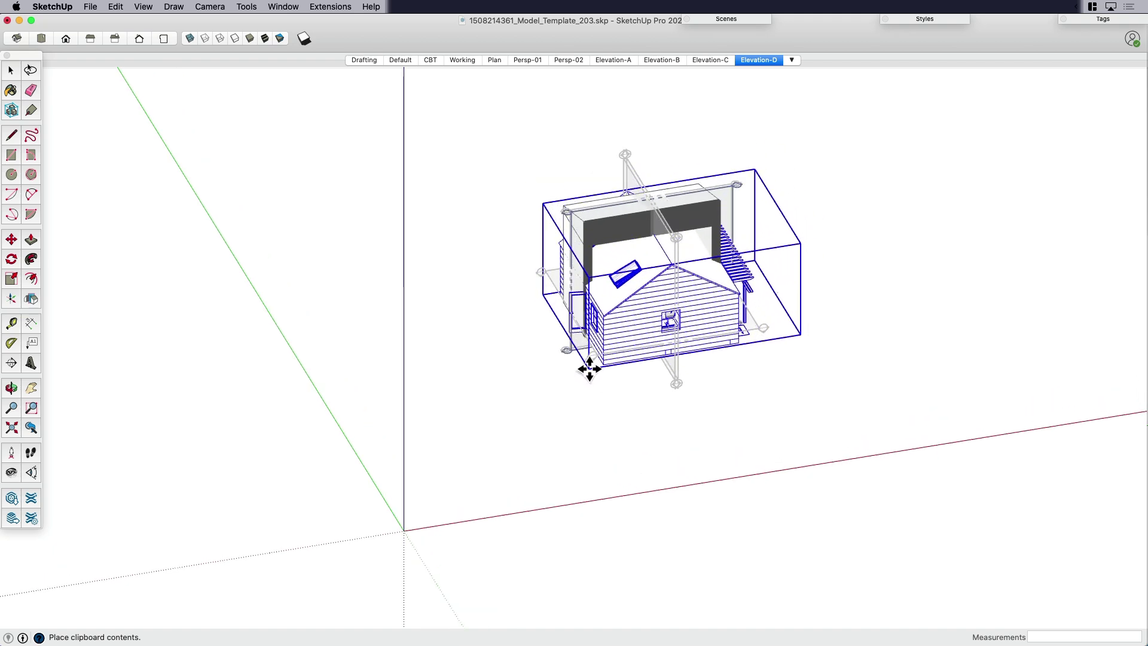
left_click(590, 364)
middle_click_drag(738, 243, 855, 307)
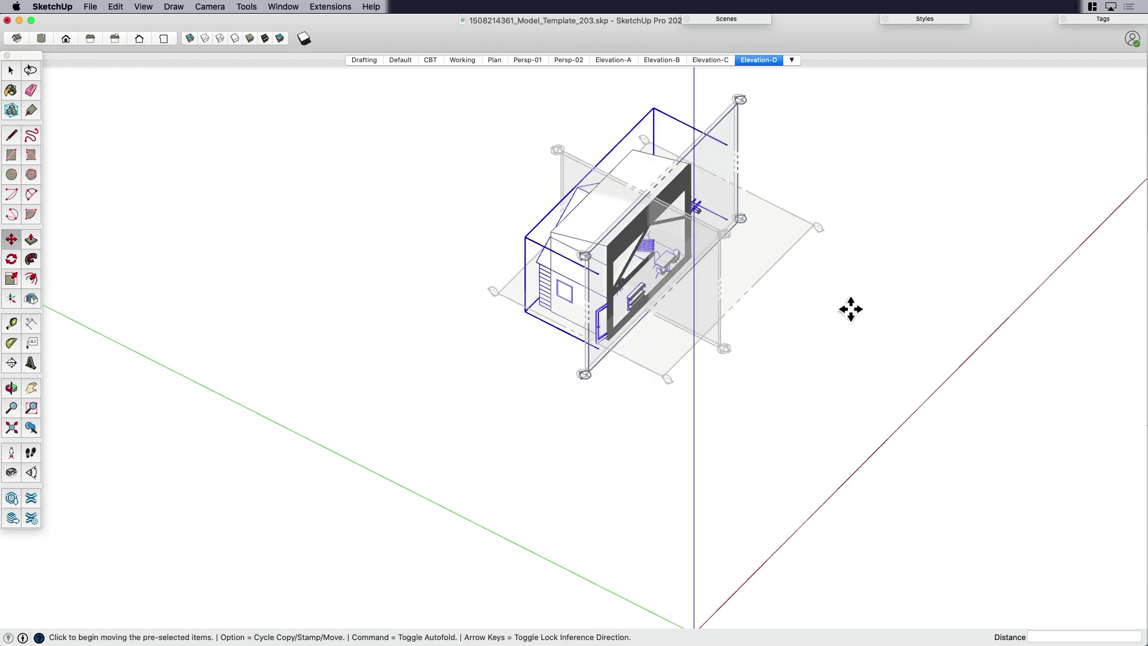
scroll(607, 302, "up", 3)
middle_click_drag(607, 303, 645, 441)
scroll(485, 306, "up", 2)
- Shift the house slightly with Move to settle it among the section planes
key("m")
left_click(585, 464)
key("Escape")
scroll(655, 451, "up", 3)
left_click(655, 451)
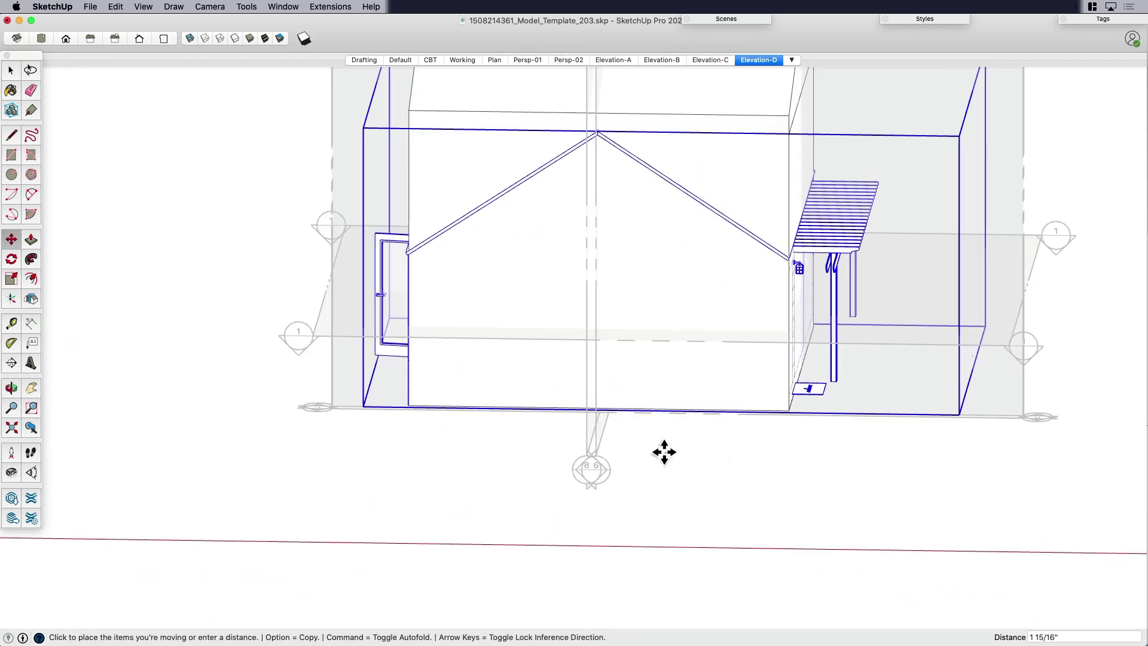
left_click(661, 452)
scroll(660, 457, "down", 2)
scroll(660, 458, "down", 1)
middle_click_drag(659, 458, 792, 280)
key("space")
left_click(758, 216)
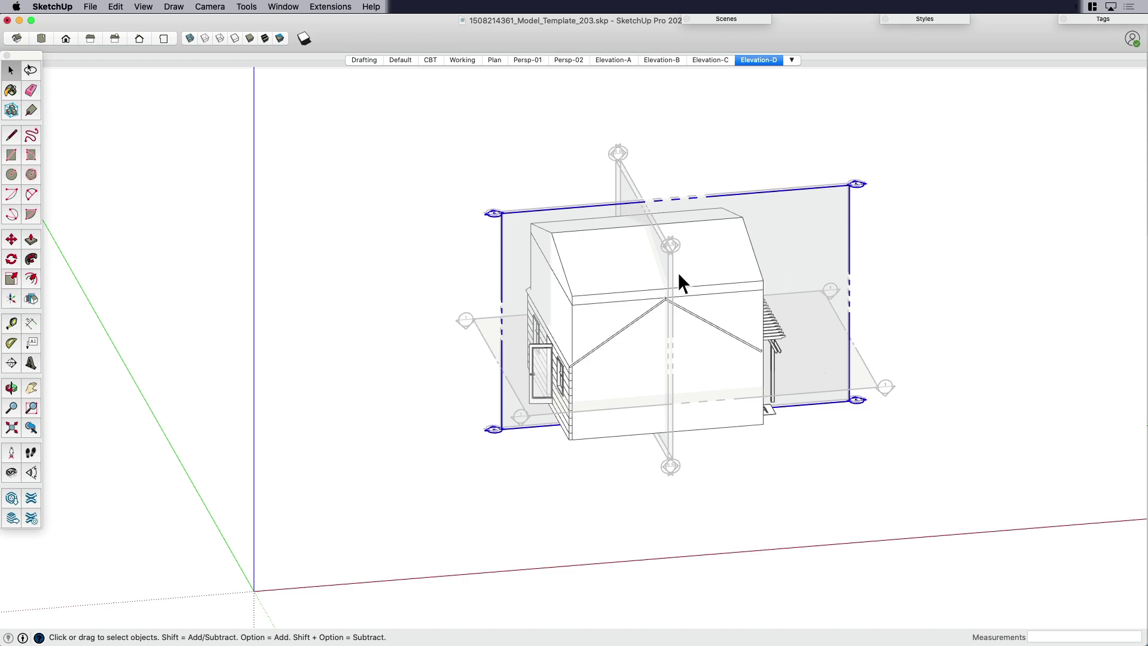
- Orbit around the house to inspect it and save the model
middle_click_drag(678, 272, 742, 274)
left_click(645, 291)
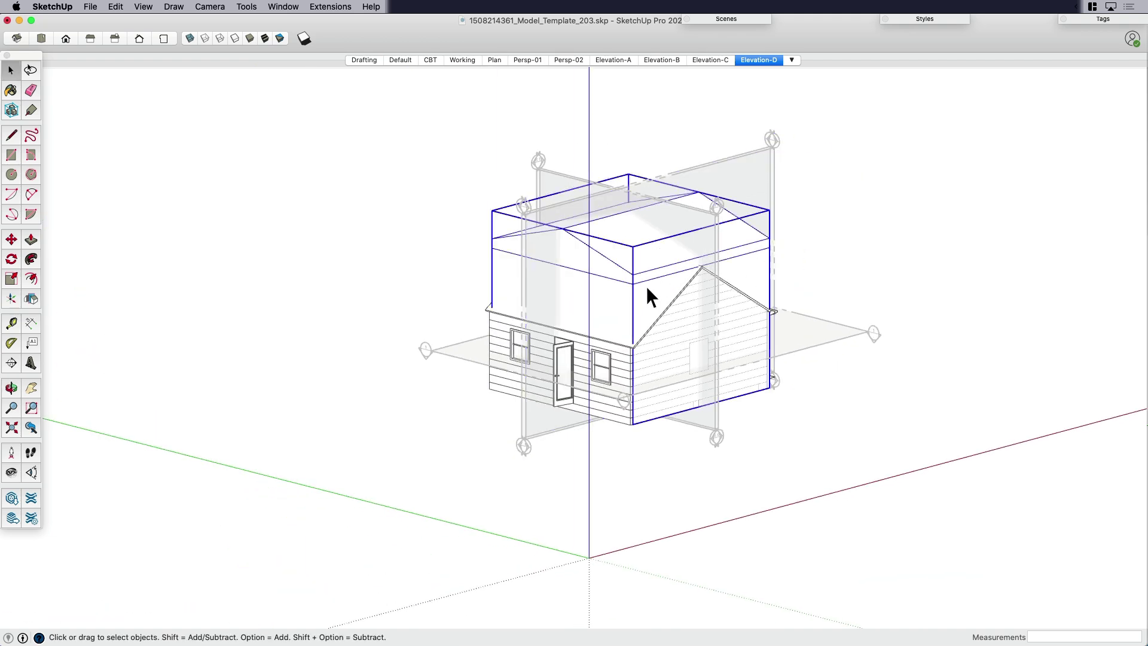
scroll(648, 289, "up", 3)
middle_click_drag(650, 290, 582, 297)
key("super+s")
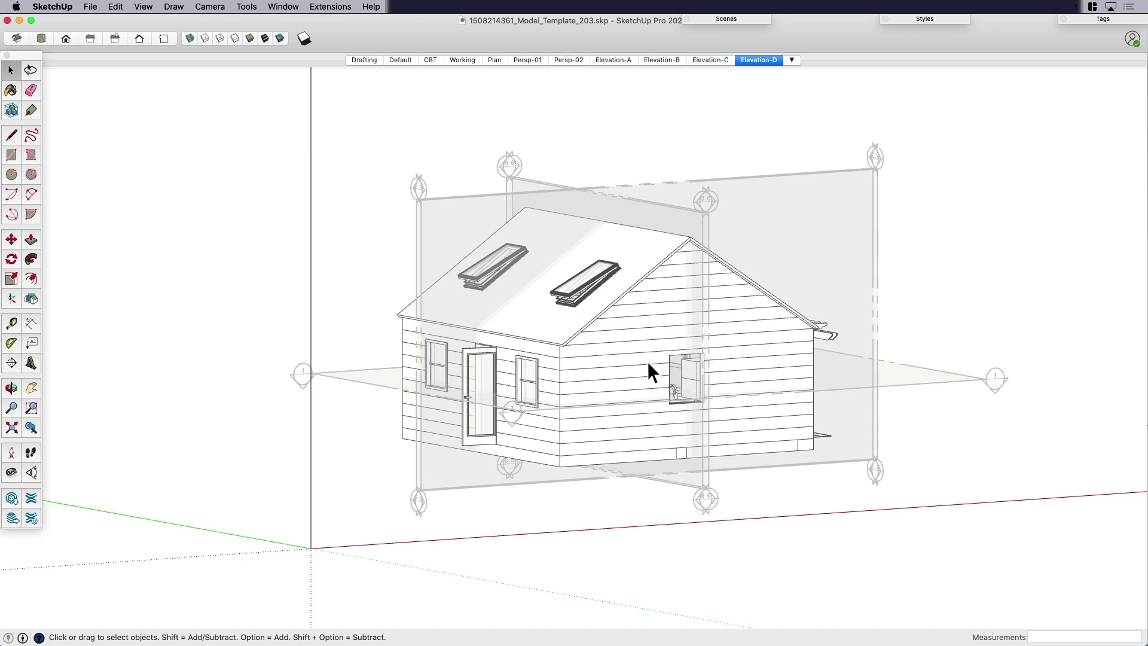
left_click(92, 7)
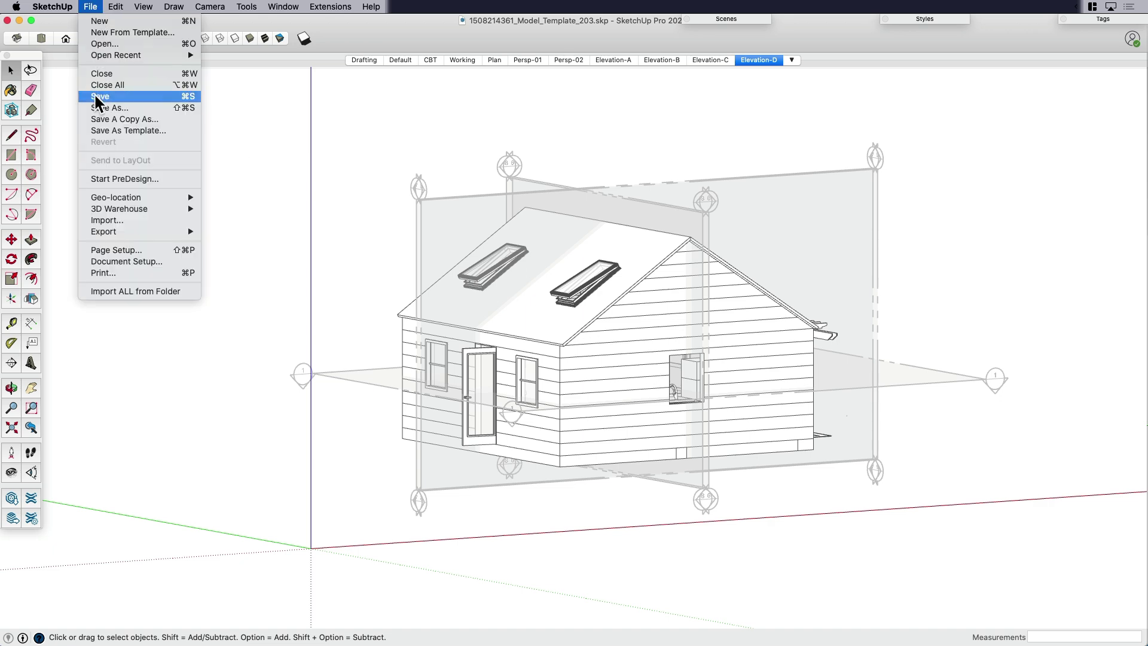
left_click(715, 59)
- On Elevation-C, set the style's Modeling options to show Section Cuts and hide Section Planes
left_click(715, 60)
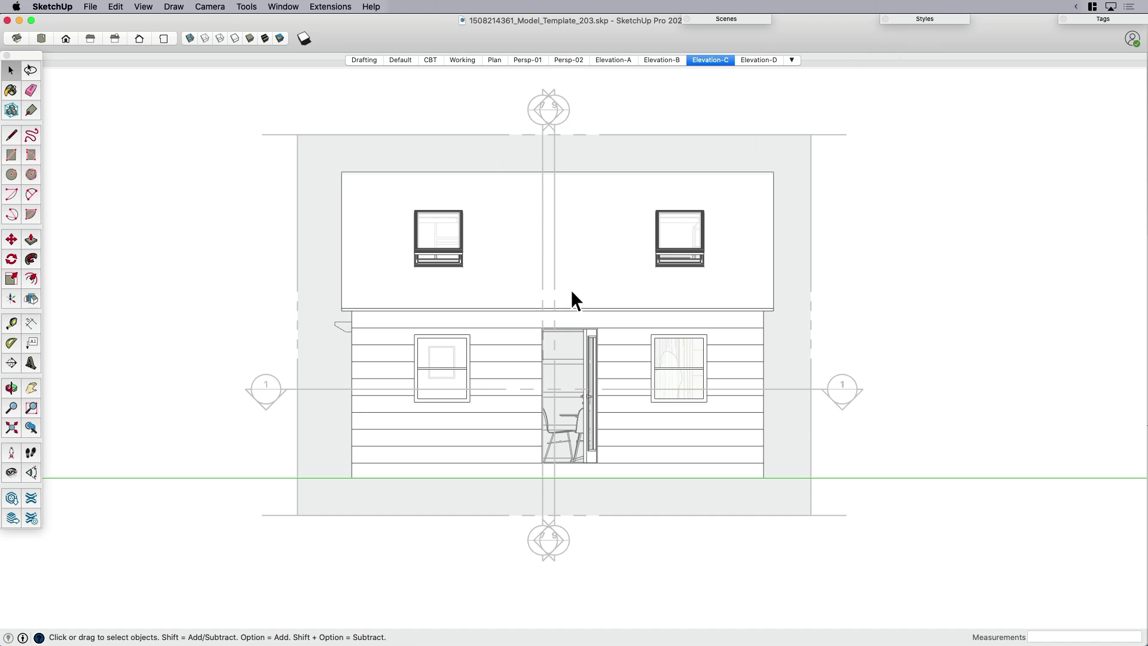
left_click(919, 21)
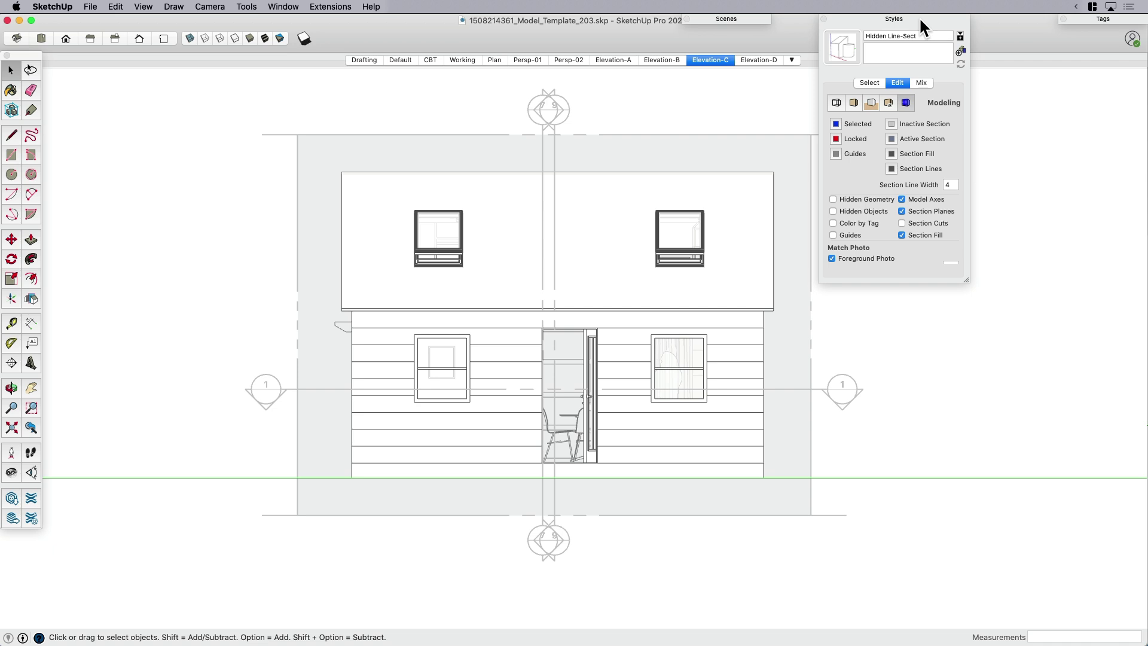
left_click(918, 223)
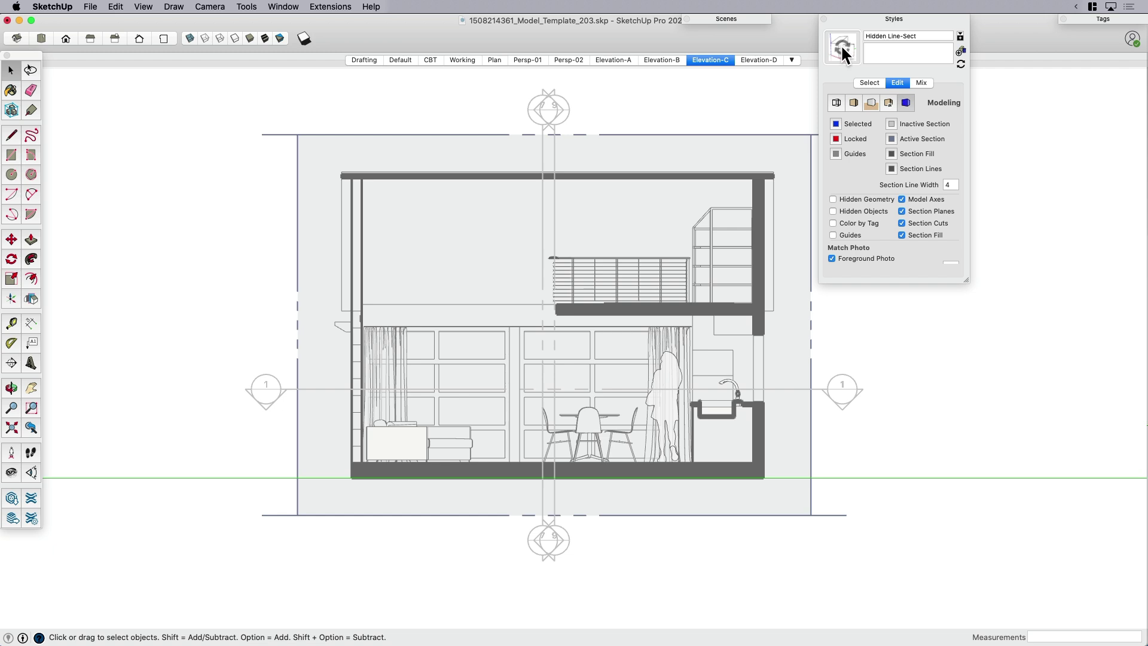
left_click(901, 211)
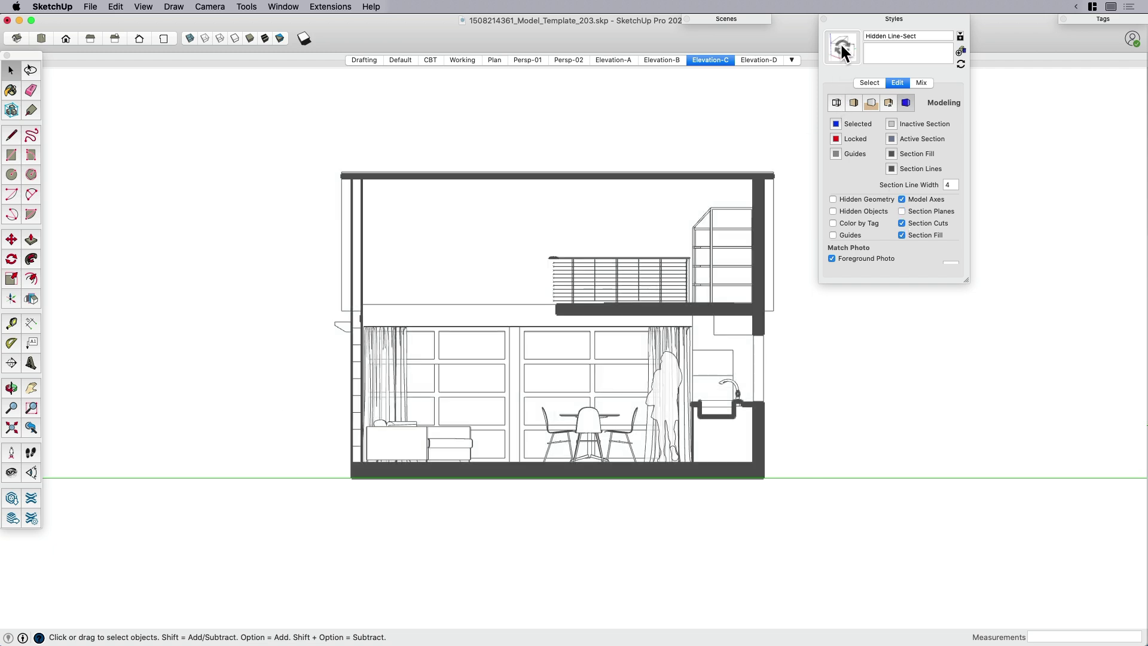
left_click(891, 17)
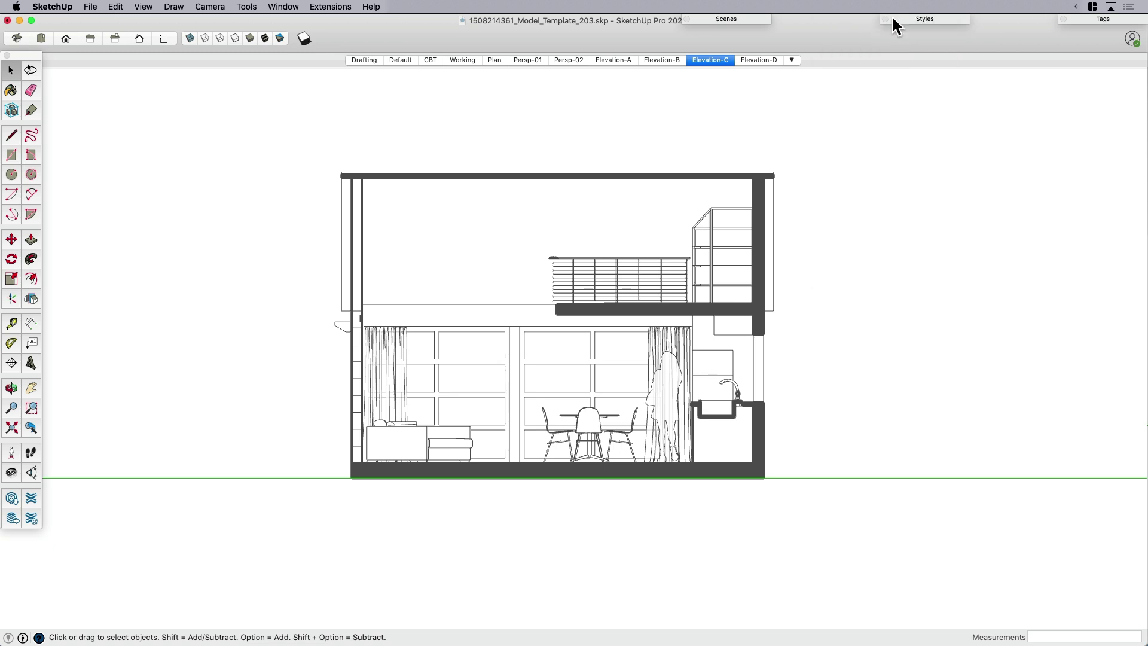
- Cycle through the elevation, perspective and Plan scenes, then save the model
left_click(756, 61)
left_click(711, 60)
left_click(653, 60)
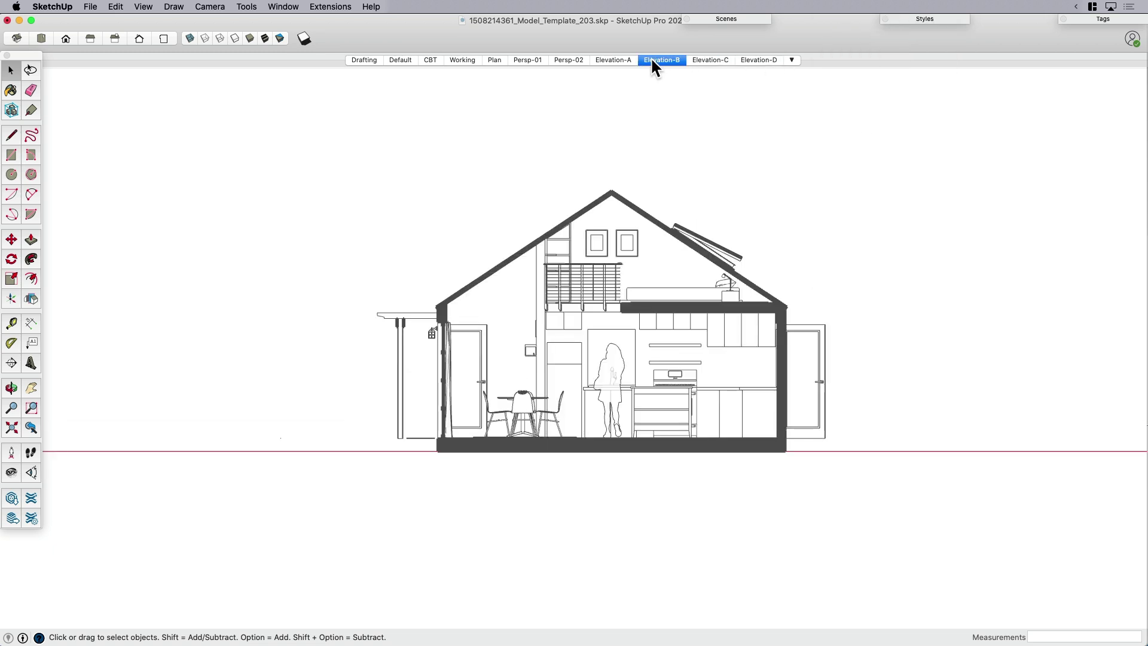
left_click(616, 59)
left_click(575, 61)
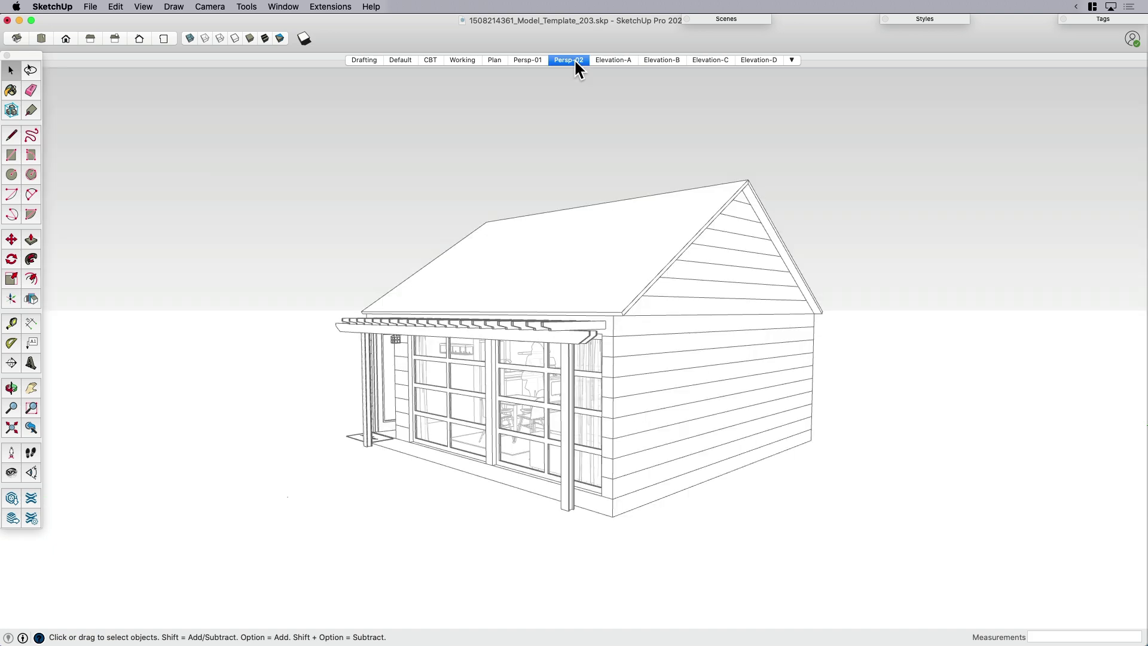
left_click(528, 59)
left_click(568, 59)
left_click(622, 60)
left_click(655, 60)
left_click(711, 60)
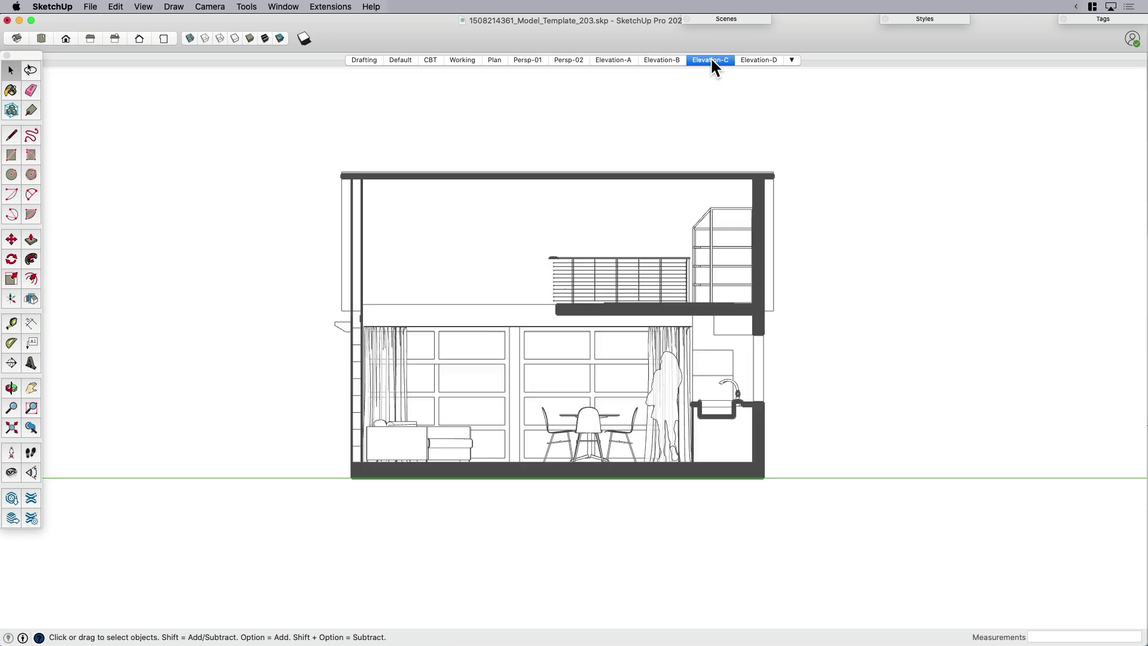
left_click(505, 59)
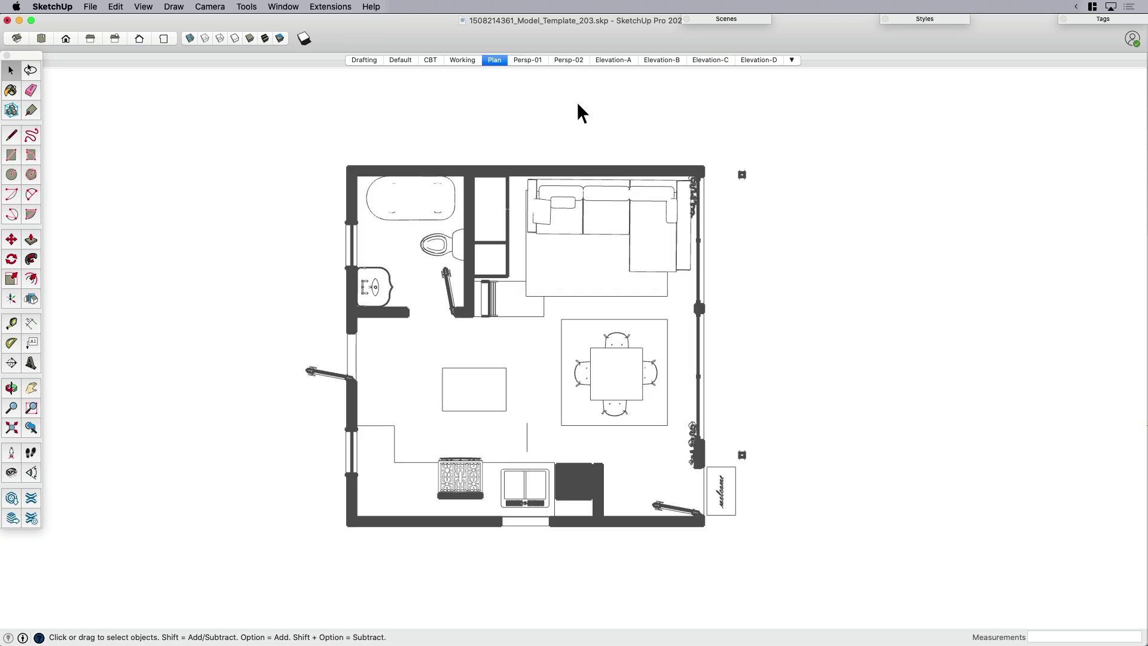
key("super+s")
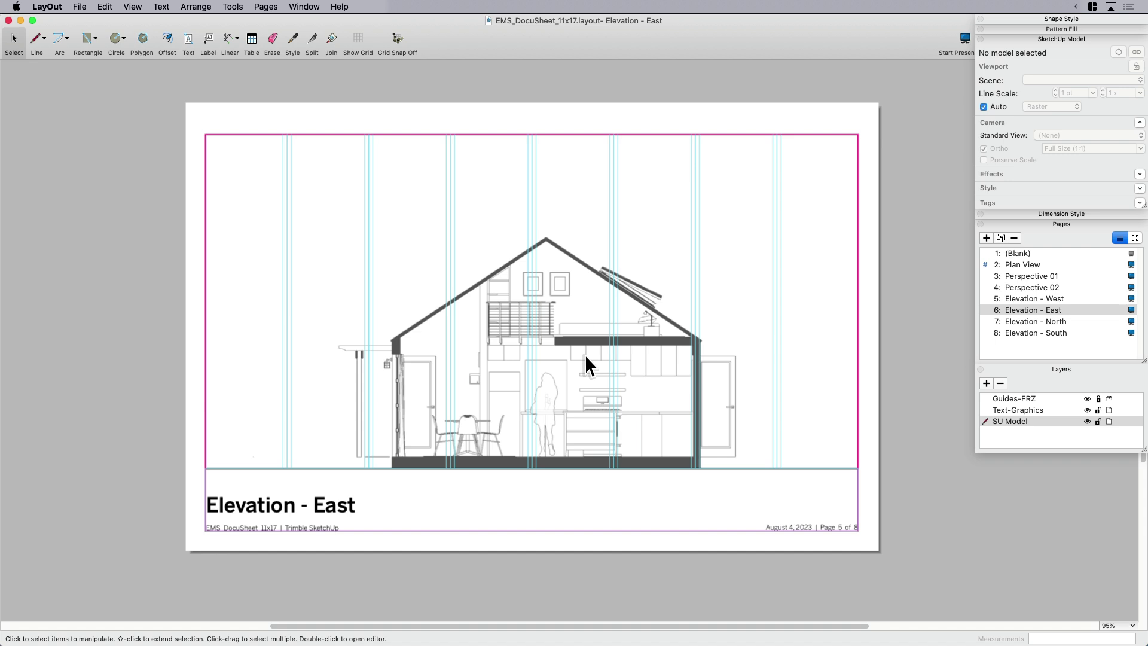
- Scroll to view the sectioned house on the Elevation - East page of EMS_DocuSheet_11x17
scroll(593, 358, "up", 2)
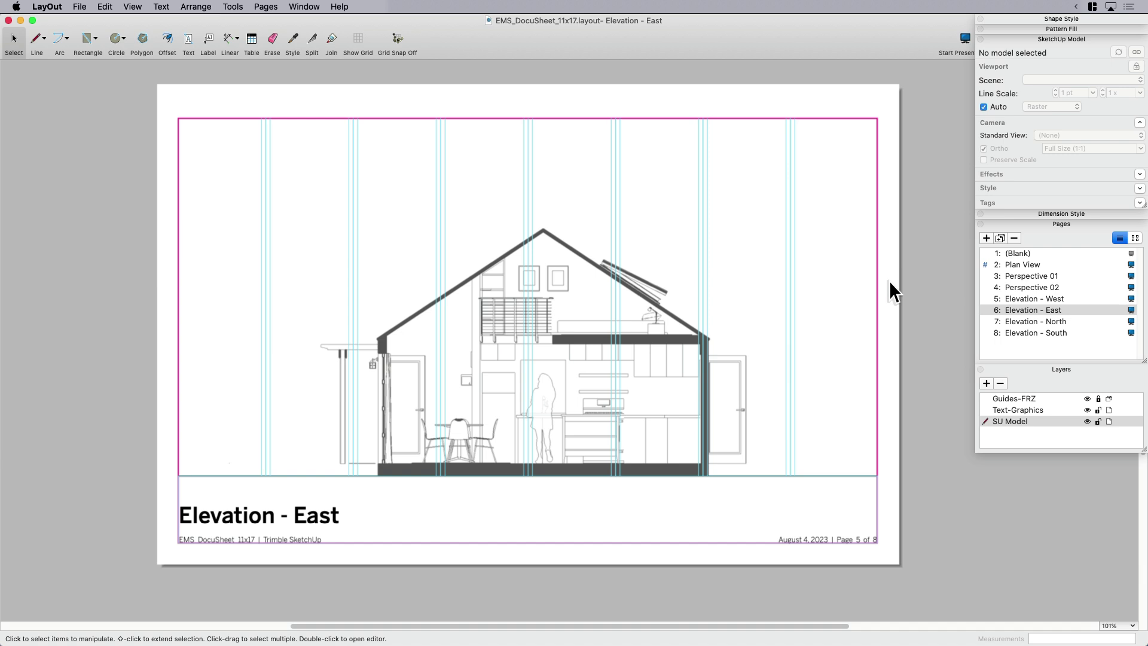
- Hide the Guides-FRZ layer on the Plan View and Perspective 01 pages
left_click(1034, 264)
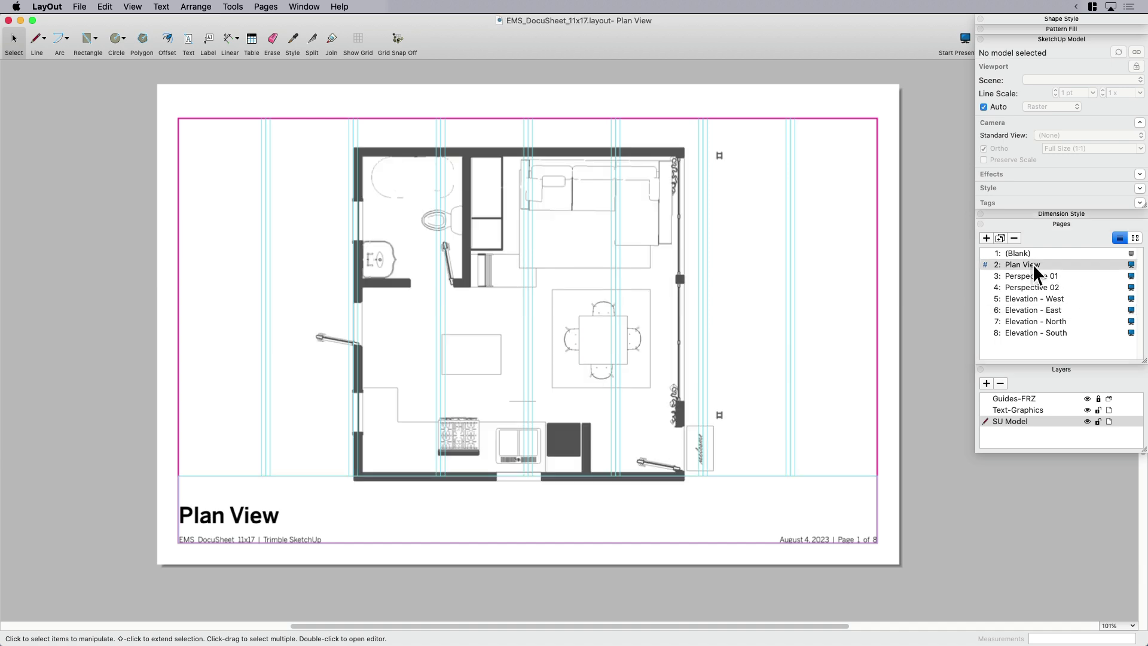
left_click(1087, 399)
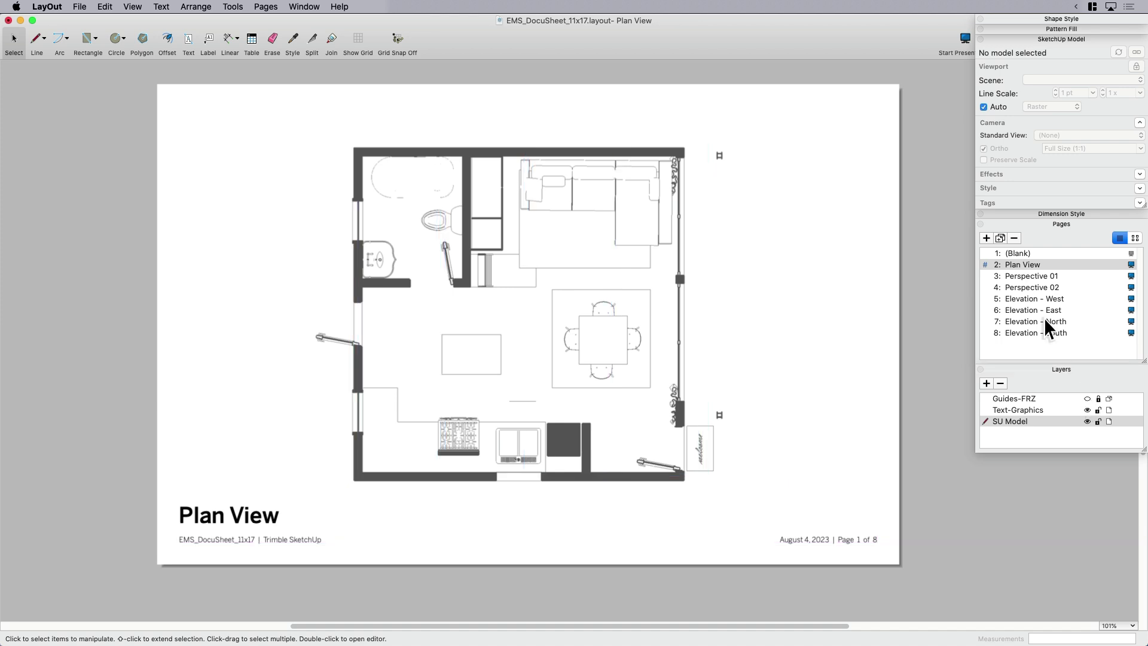
left_click(1027, 275)
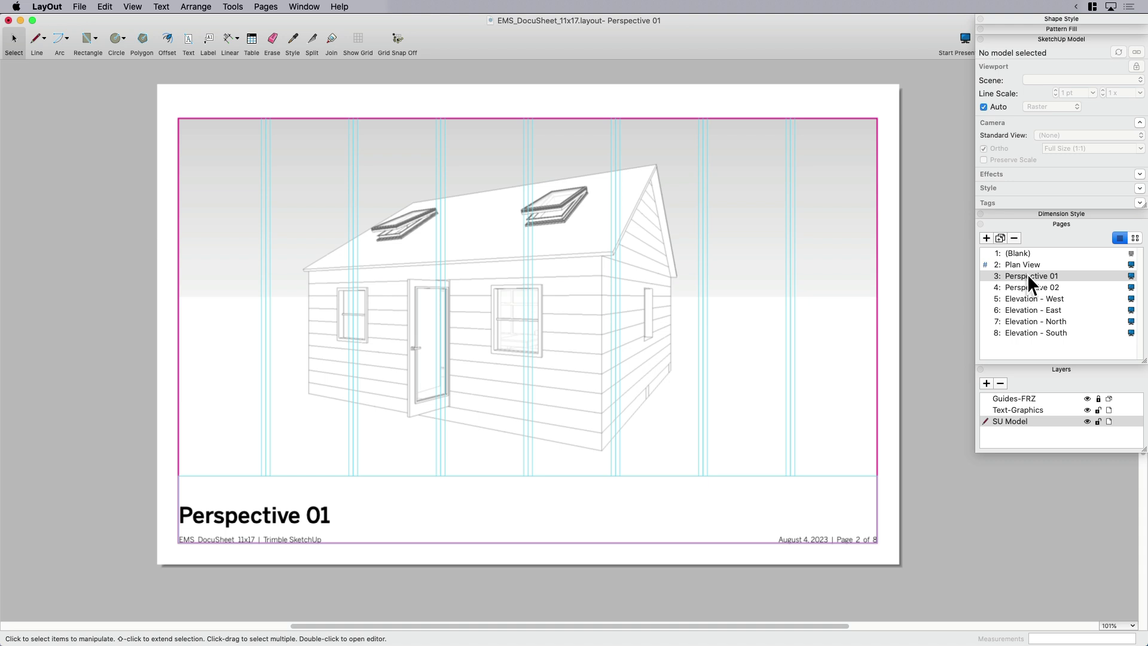
left_click(1086, 397)
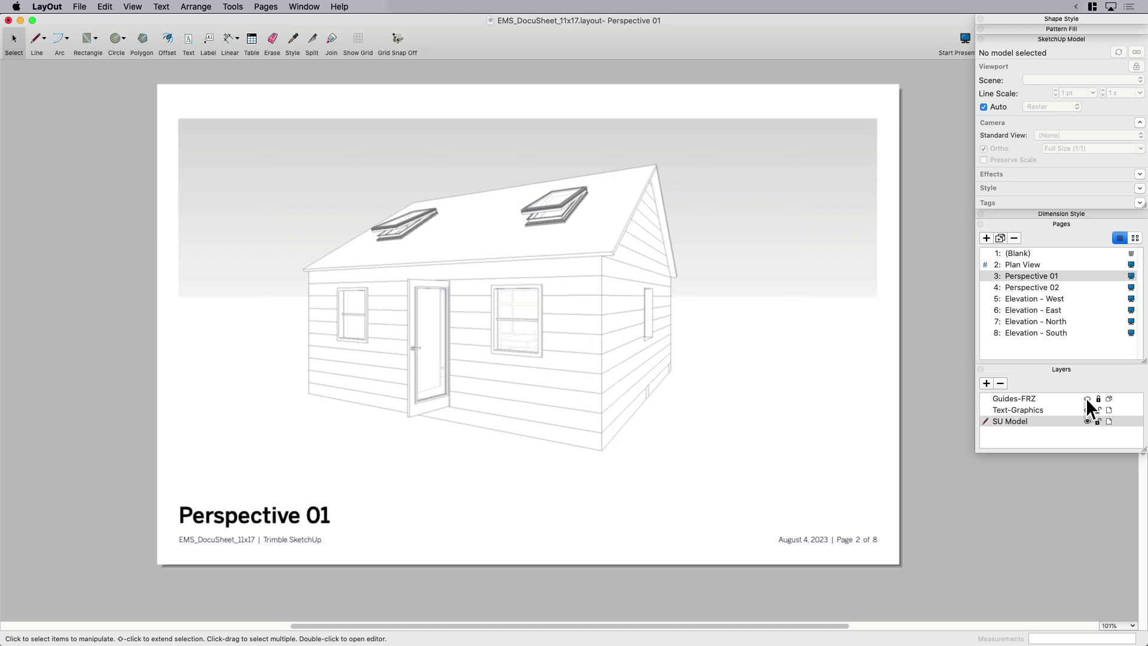
- Hide the Guides-FRZ layer on the West, East, North and South elevation pages
left_click(1026, 287)
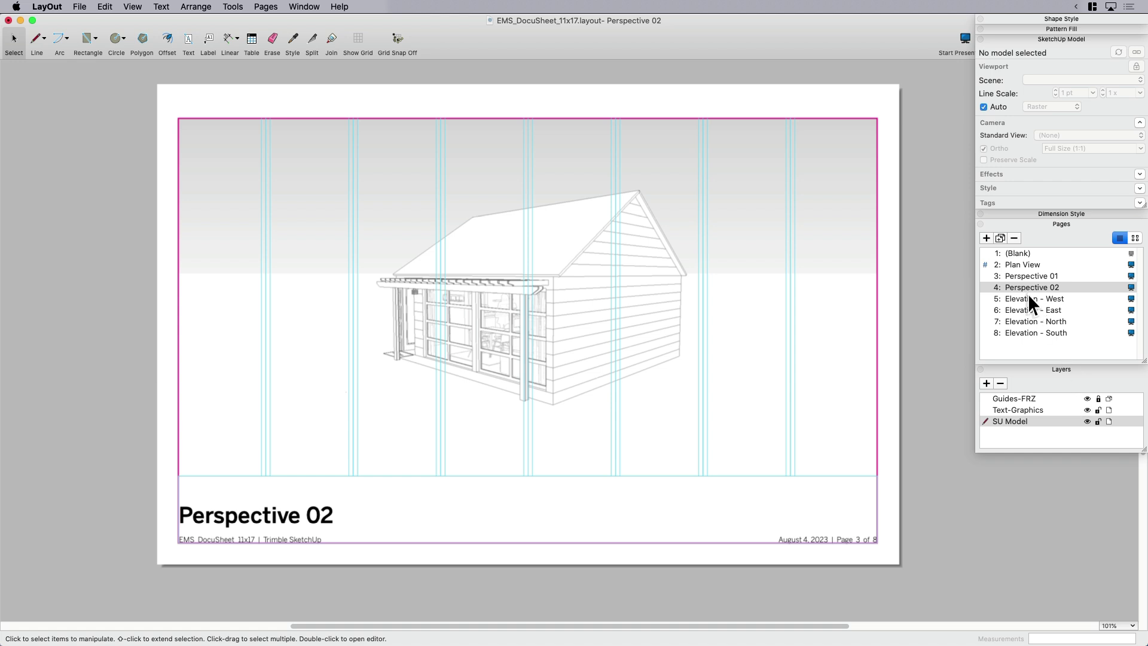
left_click(1028, 297)
left_click(1086, 397)
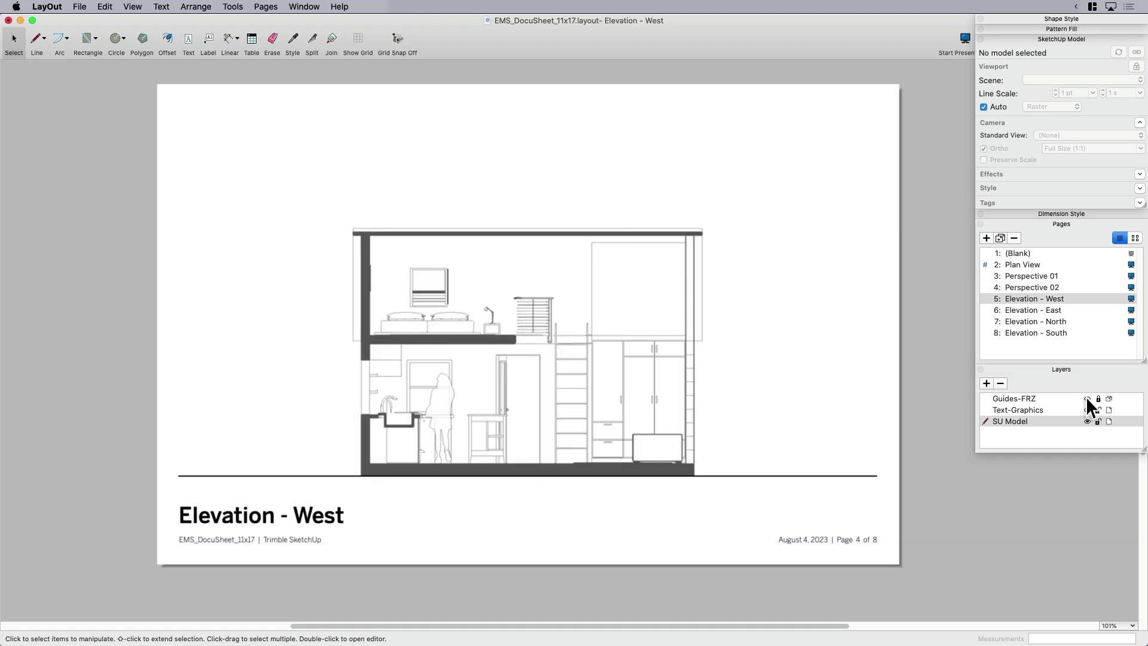
left_click(1017, 309)
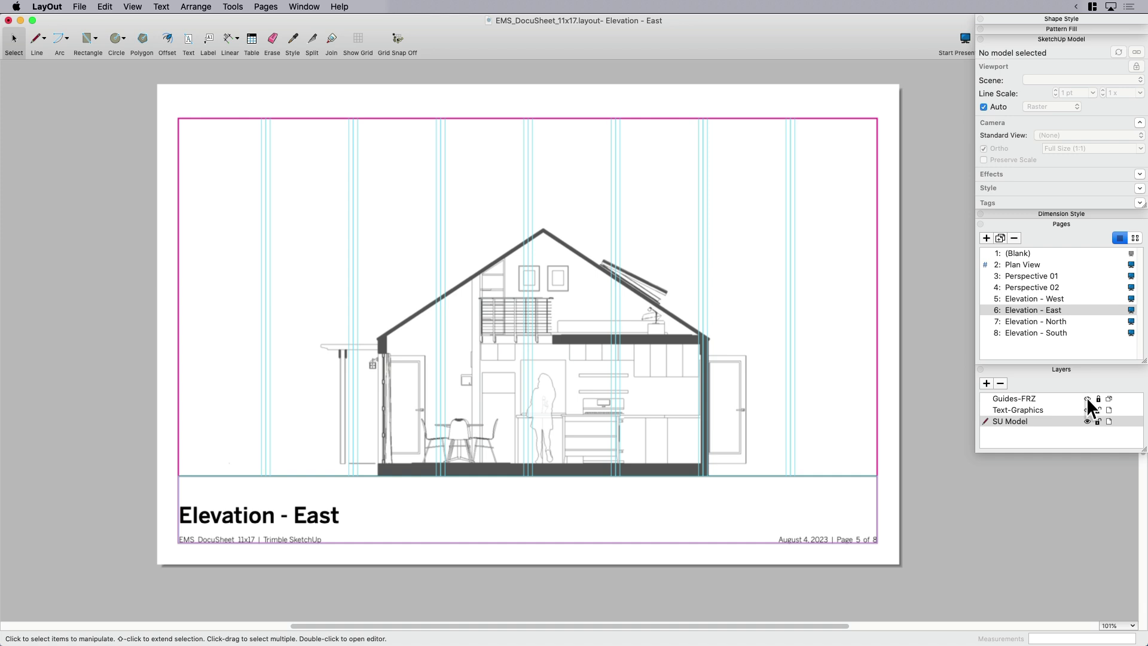
left_click(1086, 397)
left_click(1034, 323)
left_click(1086, 398)
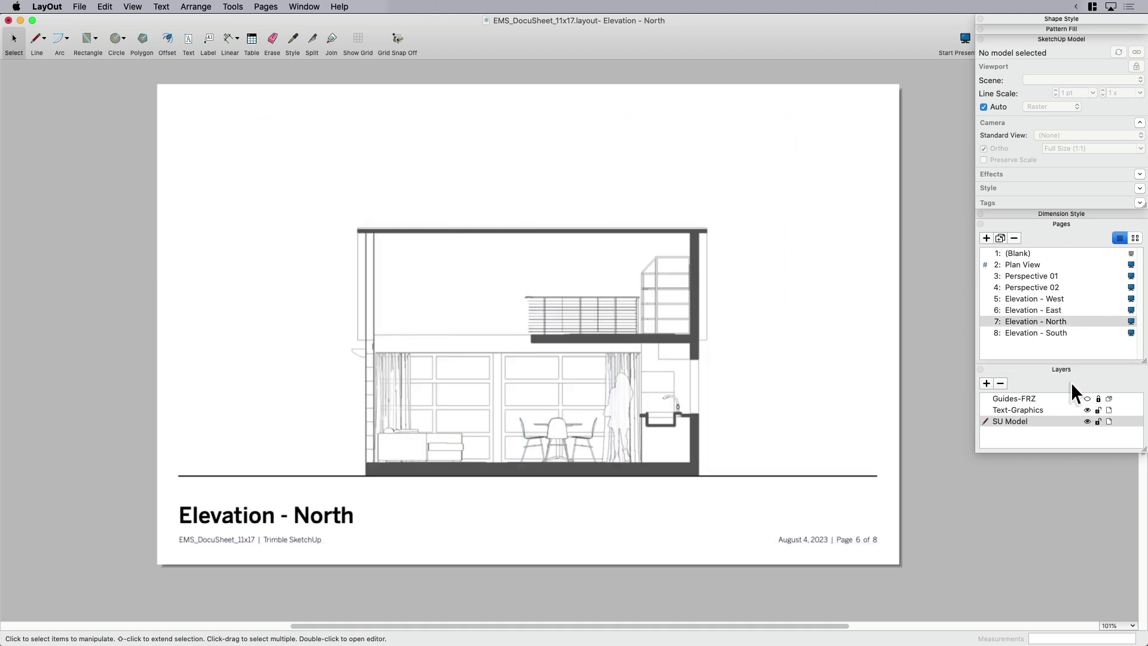
left_click(1038, 332)
left_click(1086, 398)
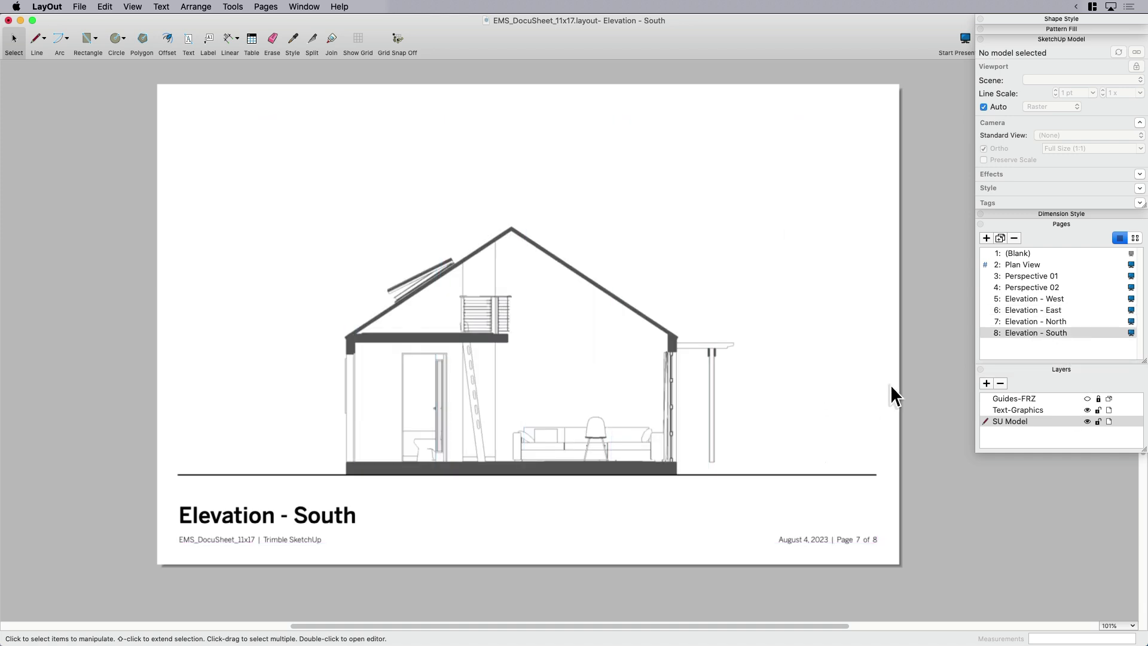
- Check that the page title holds the automatic <PageName> field, leaving it unchanged
middle_click_drag(815, 376, 816, 339)
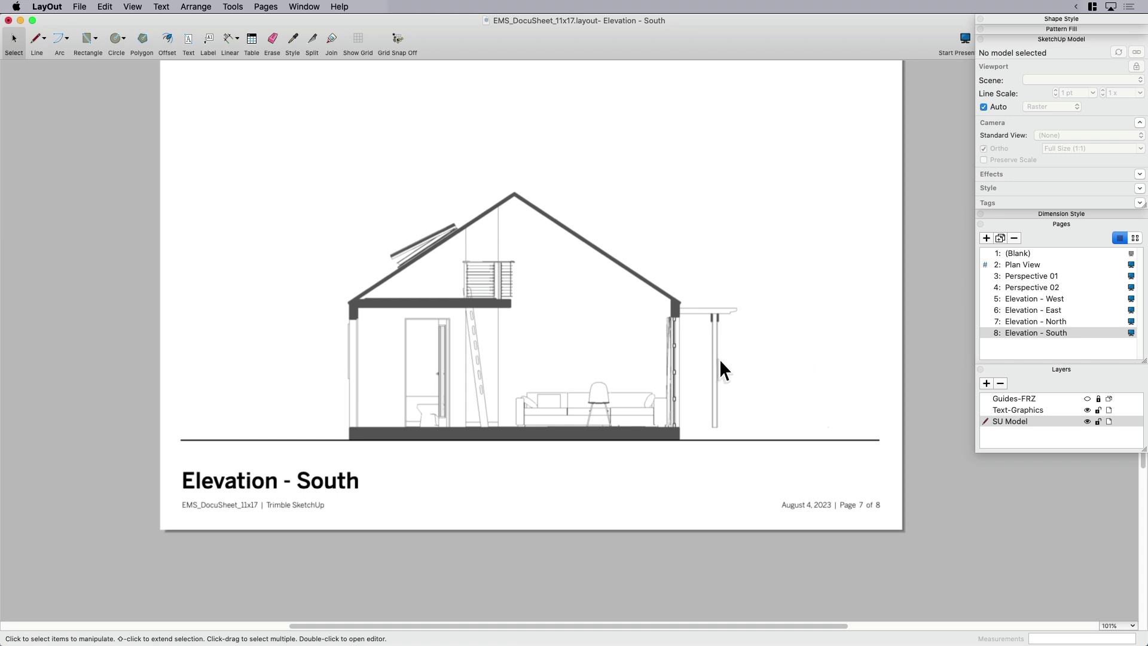
scroll(755, 327, "up", 3)
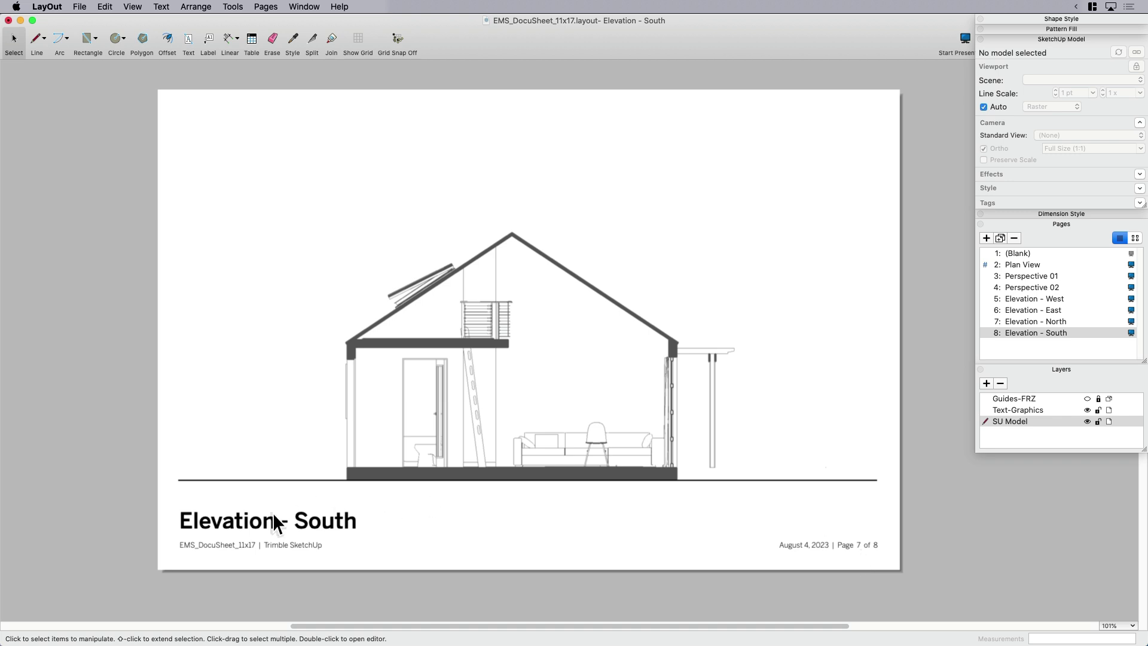
left_click(234, 522)
double_click(258, 520)
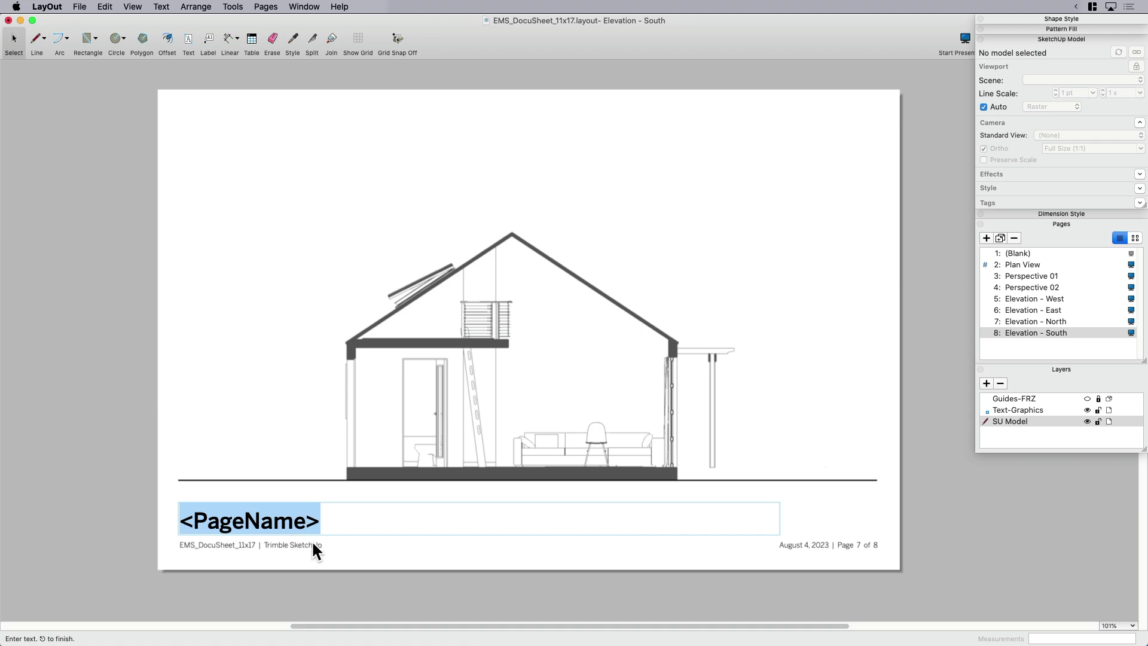
left_click(439, 549)
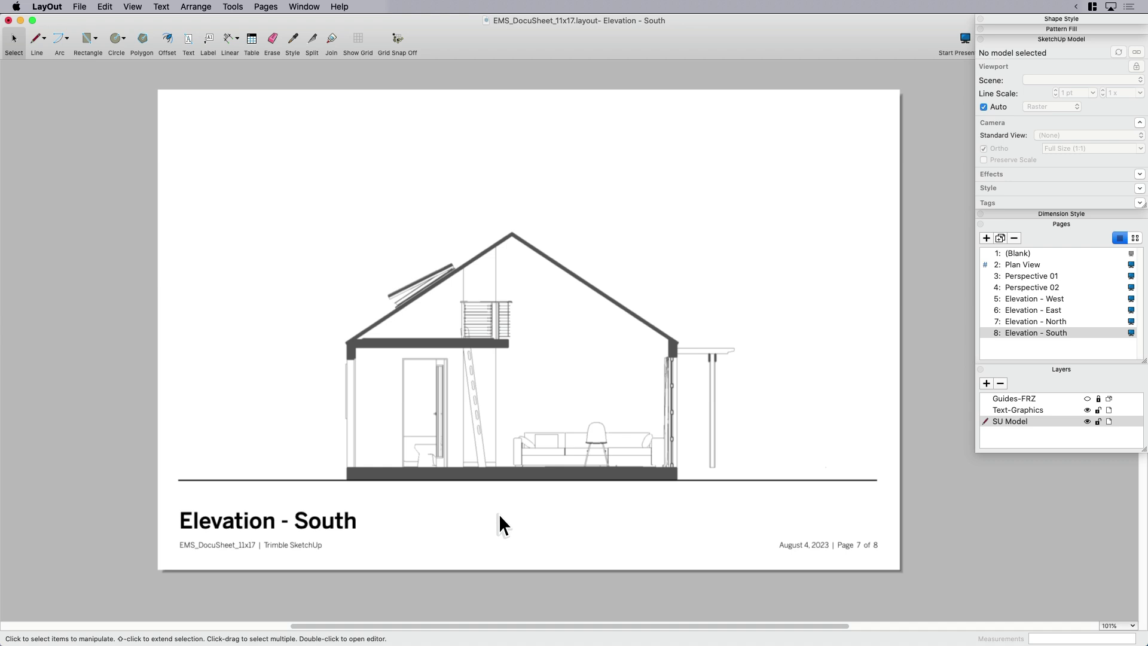
- Browse Plan View, Perspective 01, Perspective 02 and Elevation - East, ending on the Blank page
left_click(1024, 263)
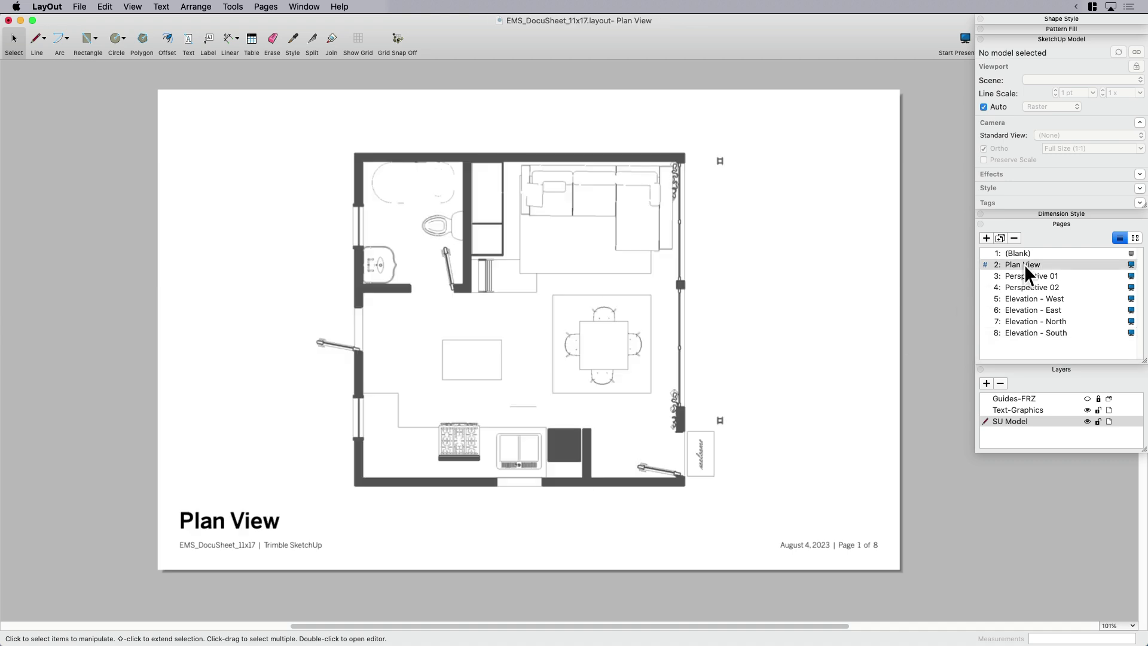
left_click(1020, 277)
left_click(1023, 287)
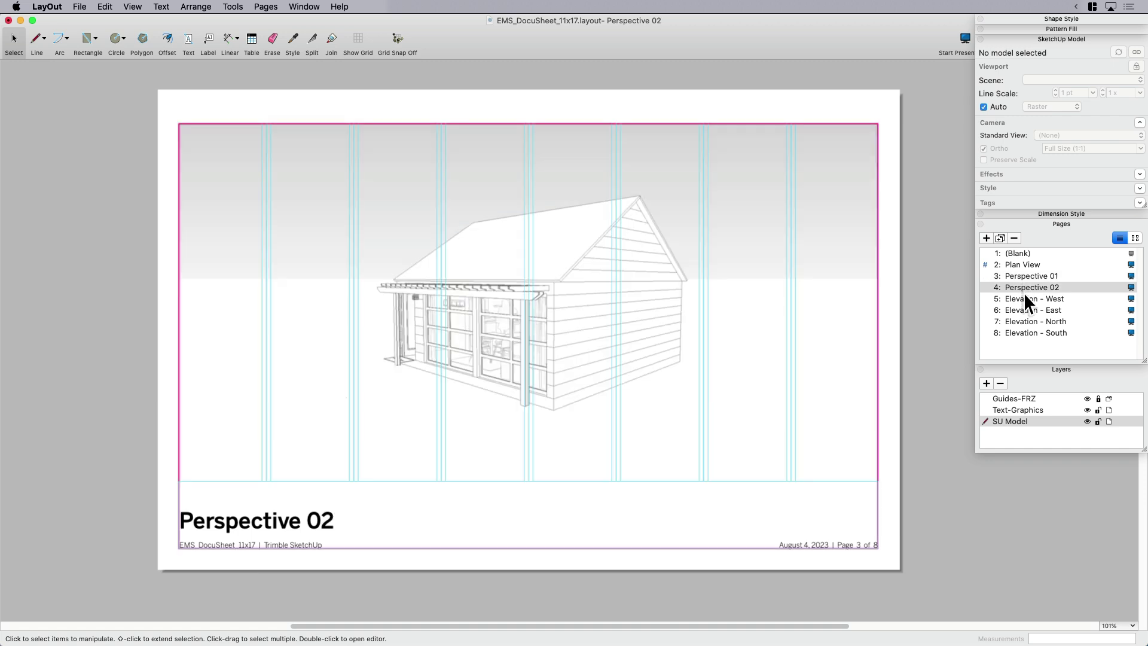
left_click(1024, 310)
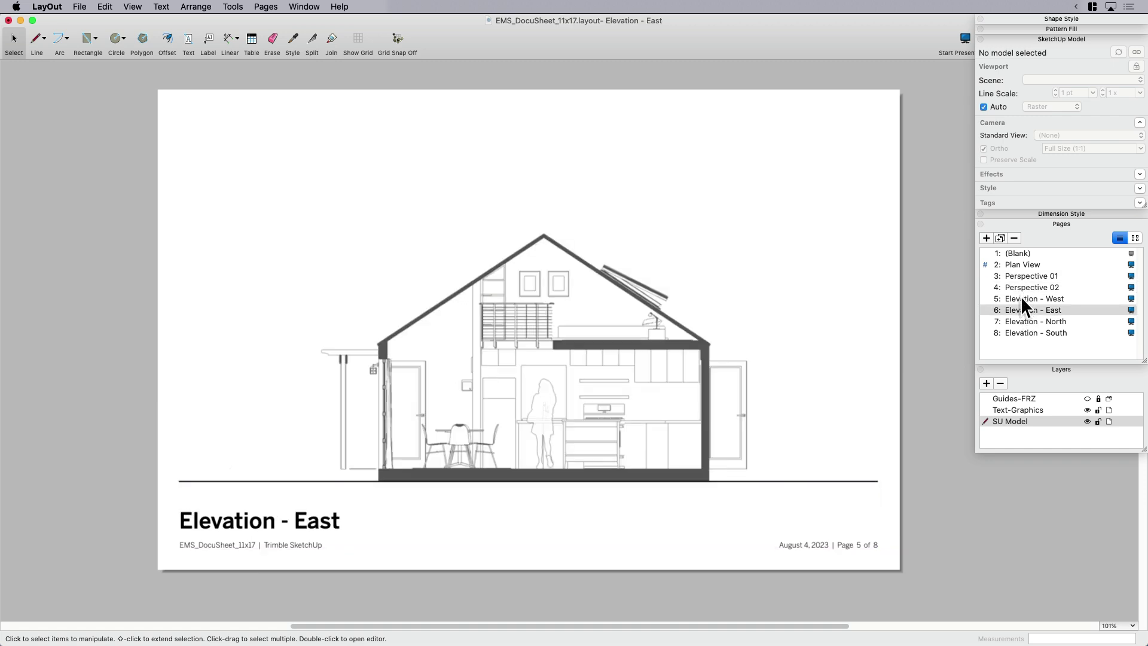
left_click(1016, 253)
- On the Blank page, select the H2 subtitle, lorem paragraph, Civil 1"=10' scale bar and legend
middle_click_drag(891, 286, 605, 300)
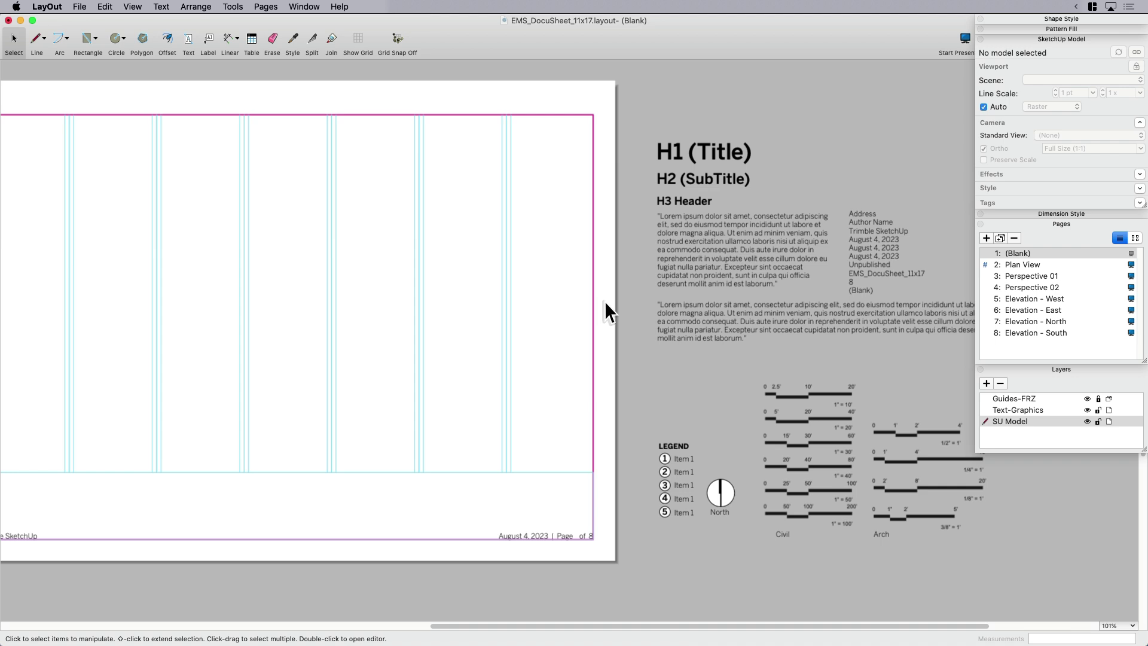
left_click(705, 180)
left_click(726, 268, "shift")
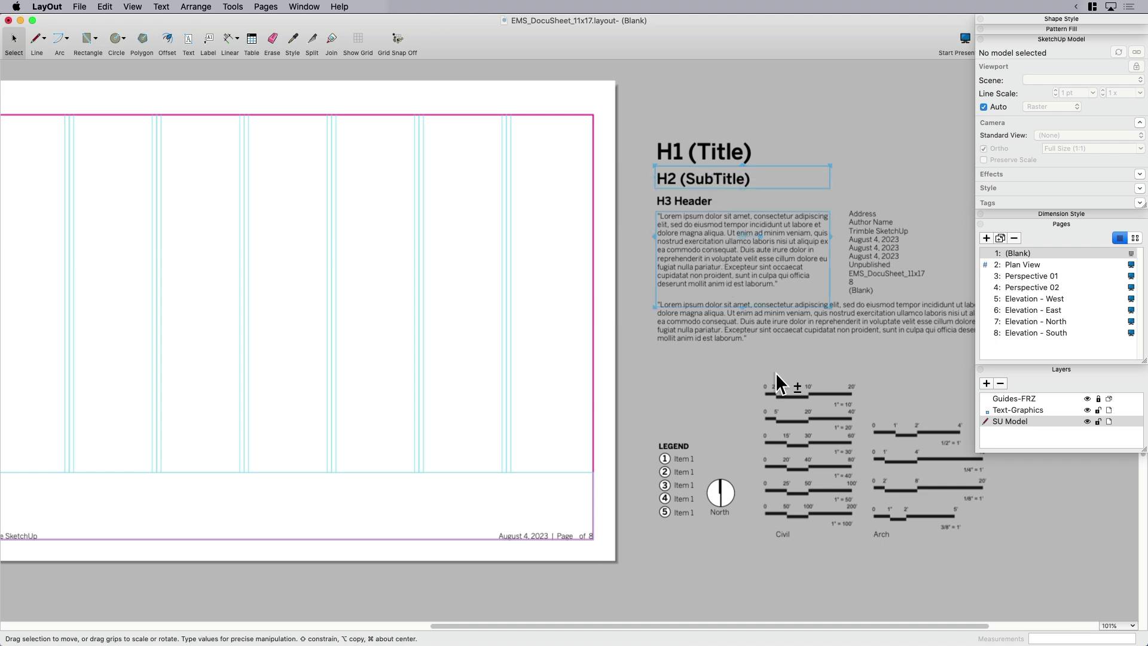
left_click(794, 396, "shift")
left_click(679, 459, "shift")
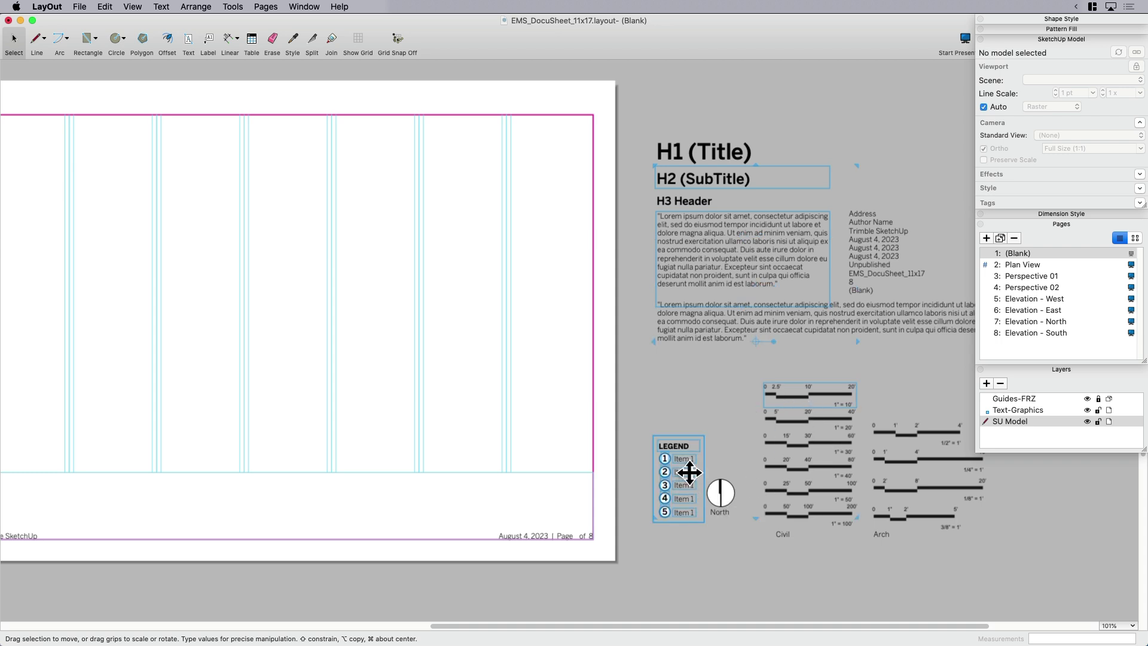
- Move the selected annotations onto the Elevation - West sheet and shift the model drawing left
left_click(1036, 300)
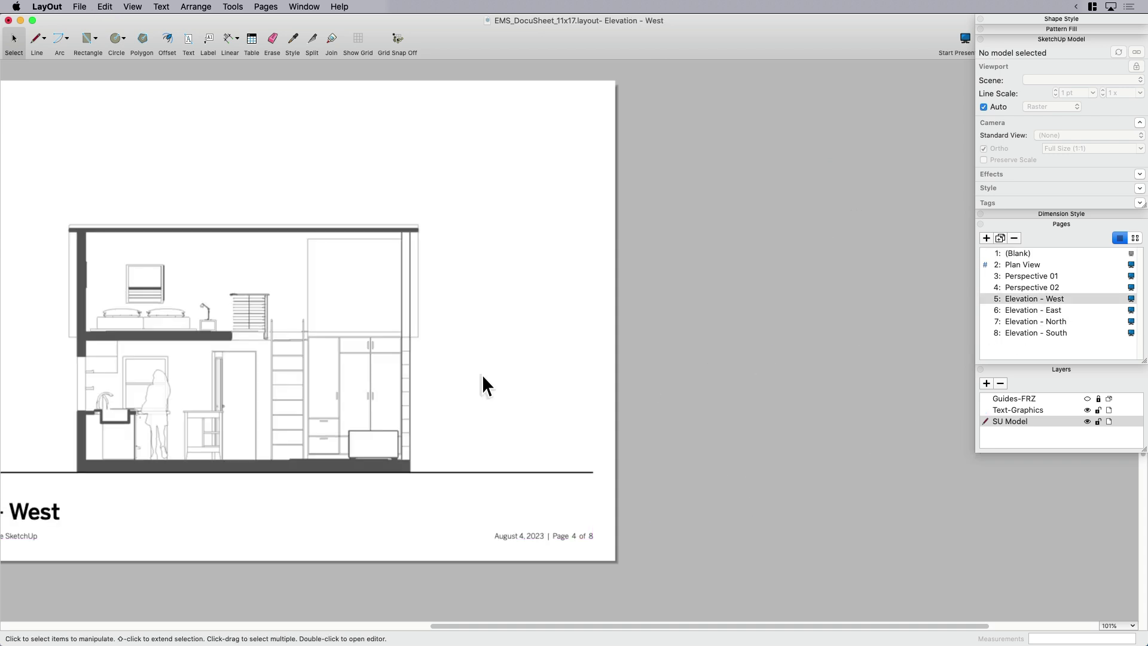
middle_click_drag(482, 384, 743, 379)
mouse_move(936, 266)
left_mouse_down()
mouse_move(801, 233)
mouse_move(712, 323)
mouse_move(725, 397)
mouse_move(728, 292)
mouse_move(725, 305)
left_mouse_up()
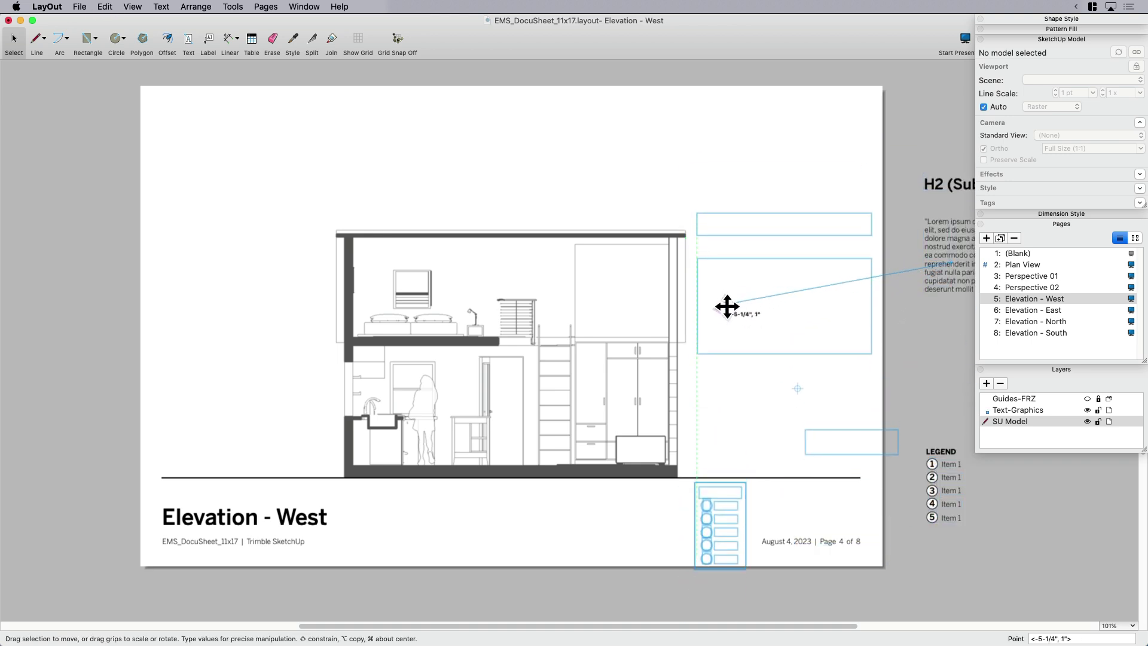
left_click(576, 354)
left_click_drag(564, 357, 493, 364)
- Arrange the subtitle and paragraph beside the drawing, with the legend just below the paragraph
left_click(877, 307)
left_click(785, 284)
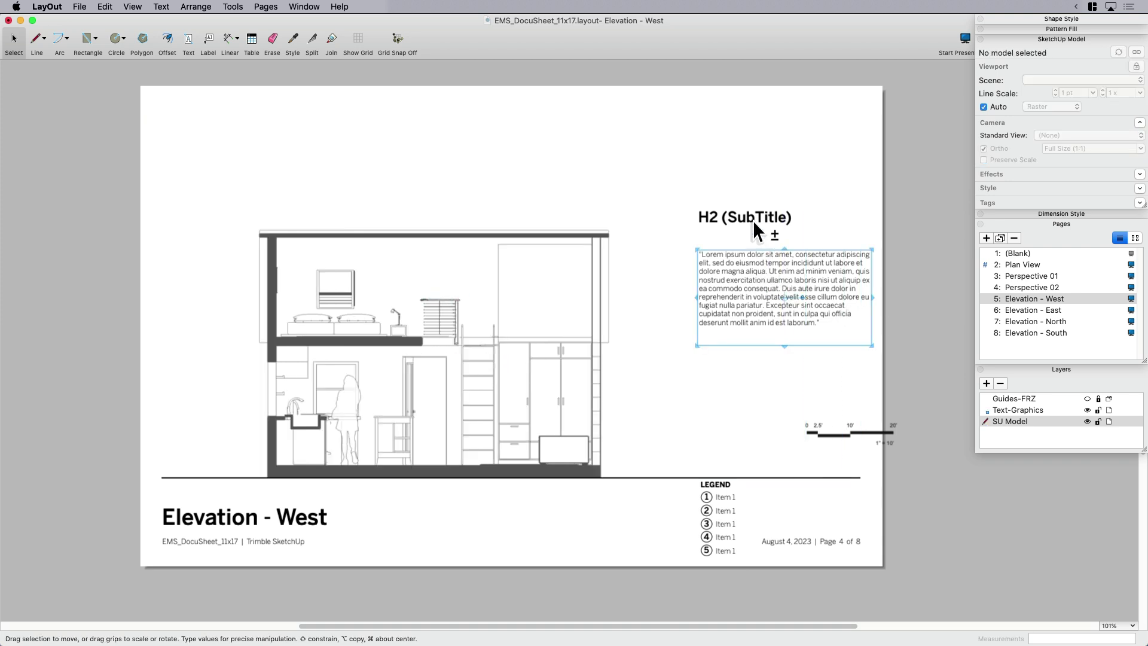
left_click(752, 220, "shift")
left_click_drag(758, 266, 692, 301)
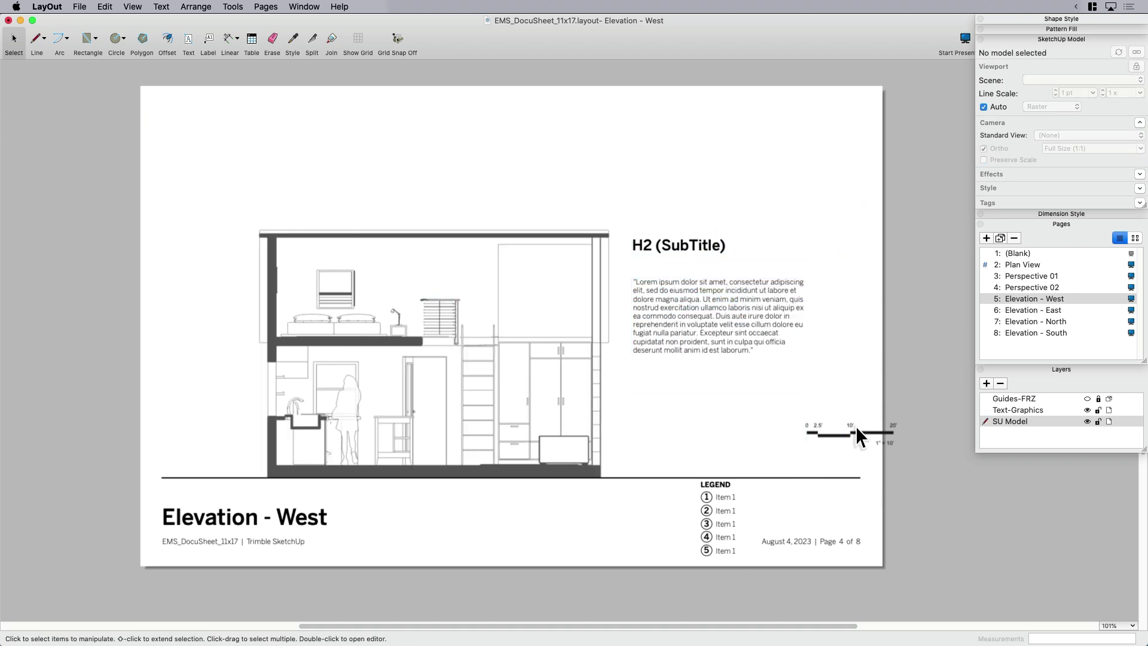
left_click_drag(855, 425, 605, 530)
left_click(708, 530)
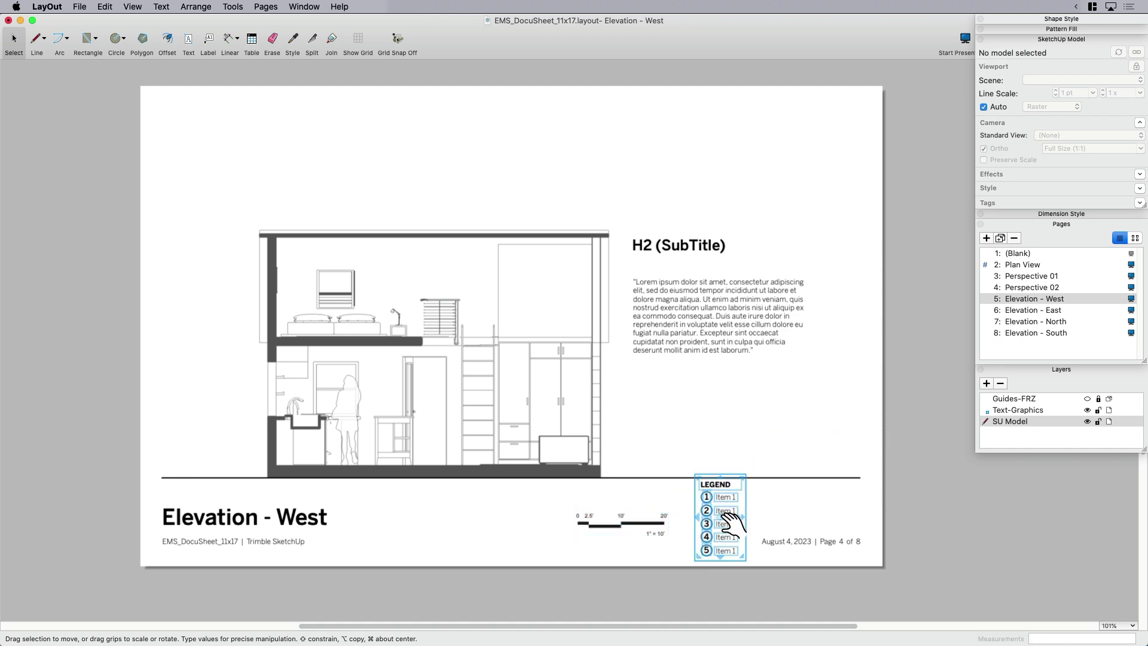
left_click_drag(709, 520, 671, 402)
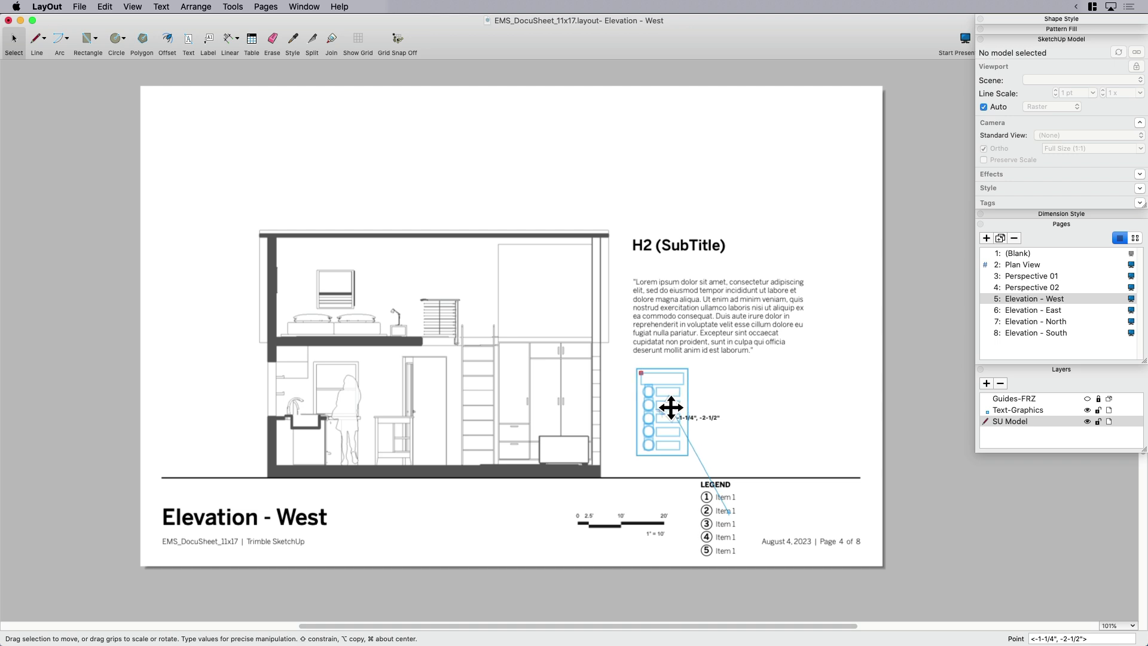
- Place the scale bar at the bottom right of the sheet, above the date
left_click(659, 518)
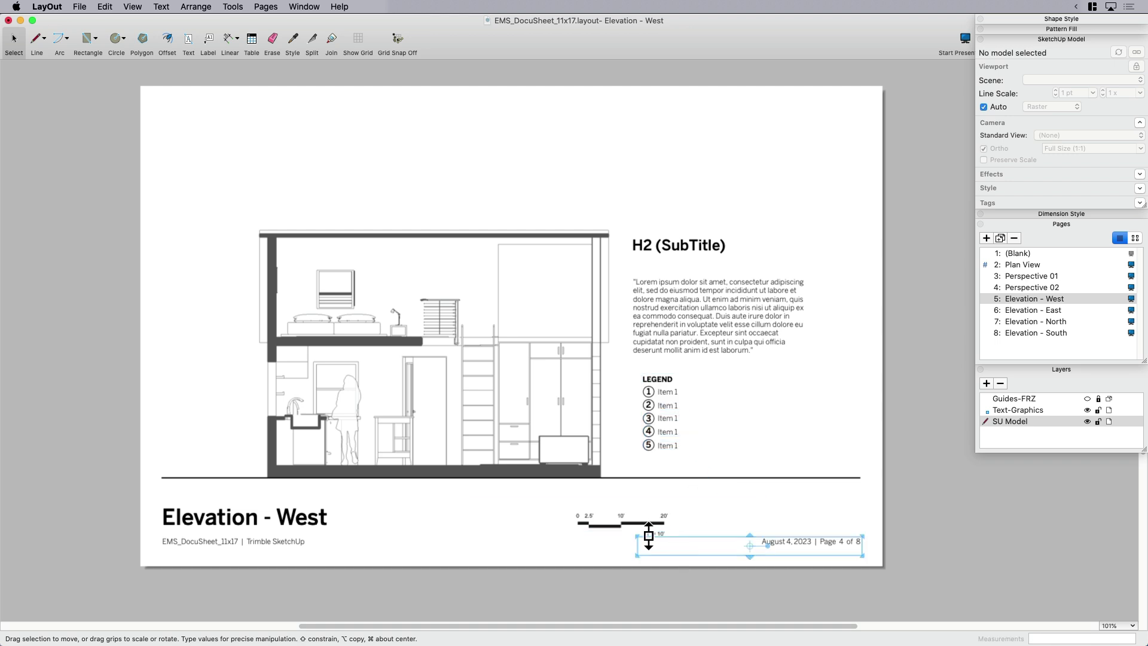
double_click(645, 526)
left_click_drag(674, 513, 857, 502)
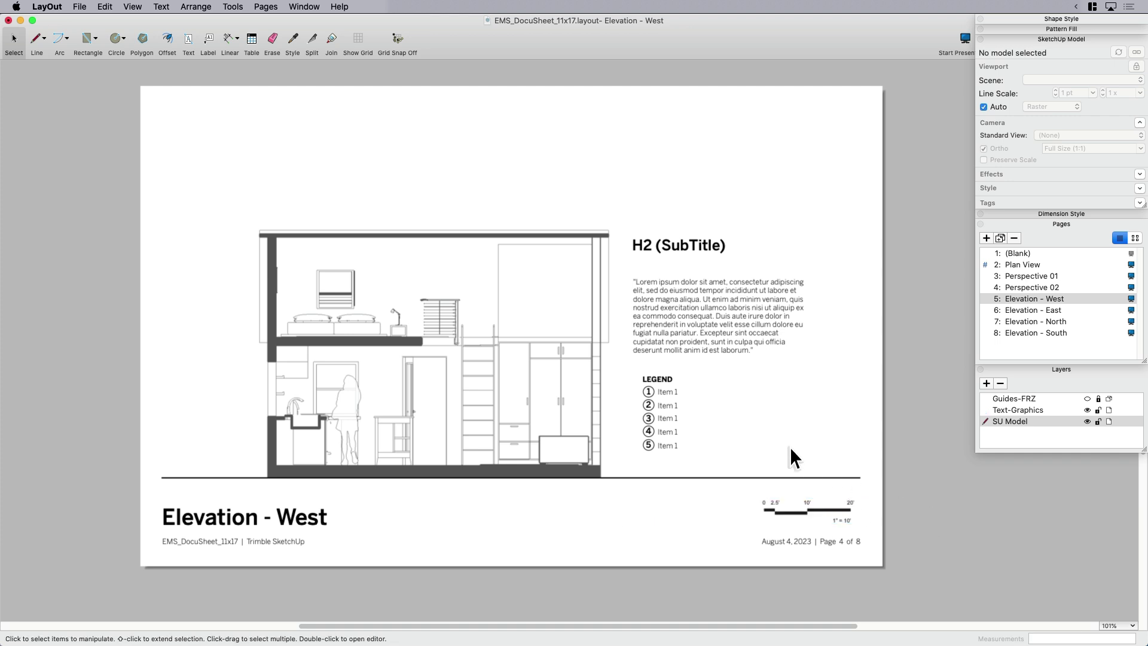
middle_click_drag(790, 446, 833, 441)
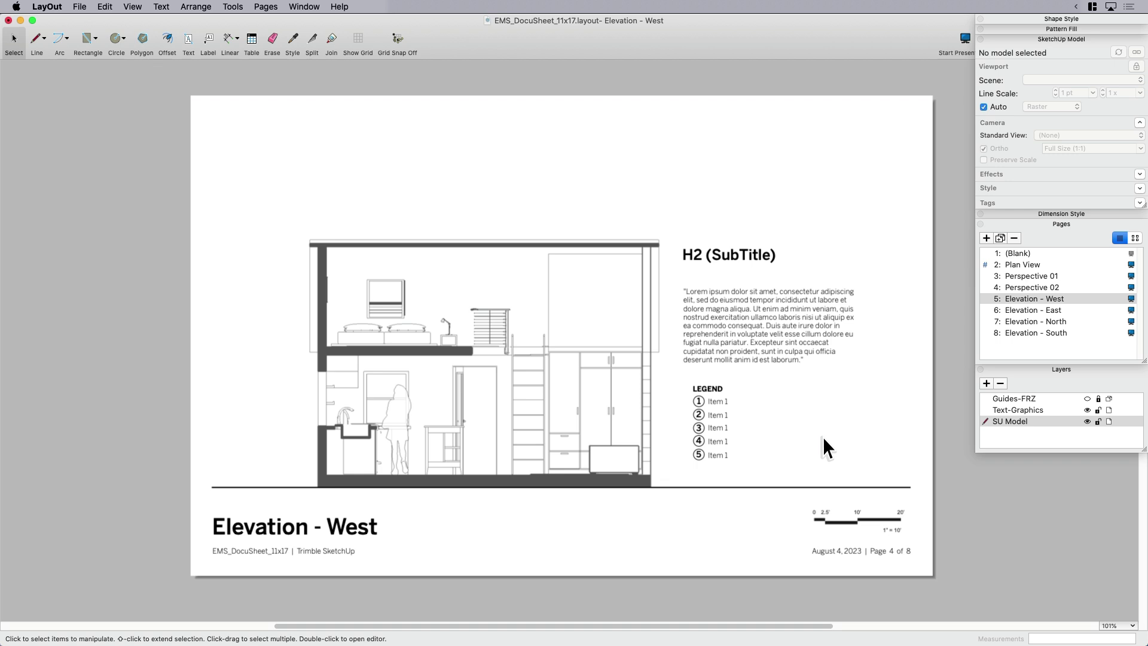
middle_click_drag(823, 416, 808, 417)
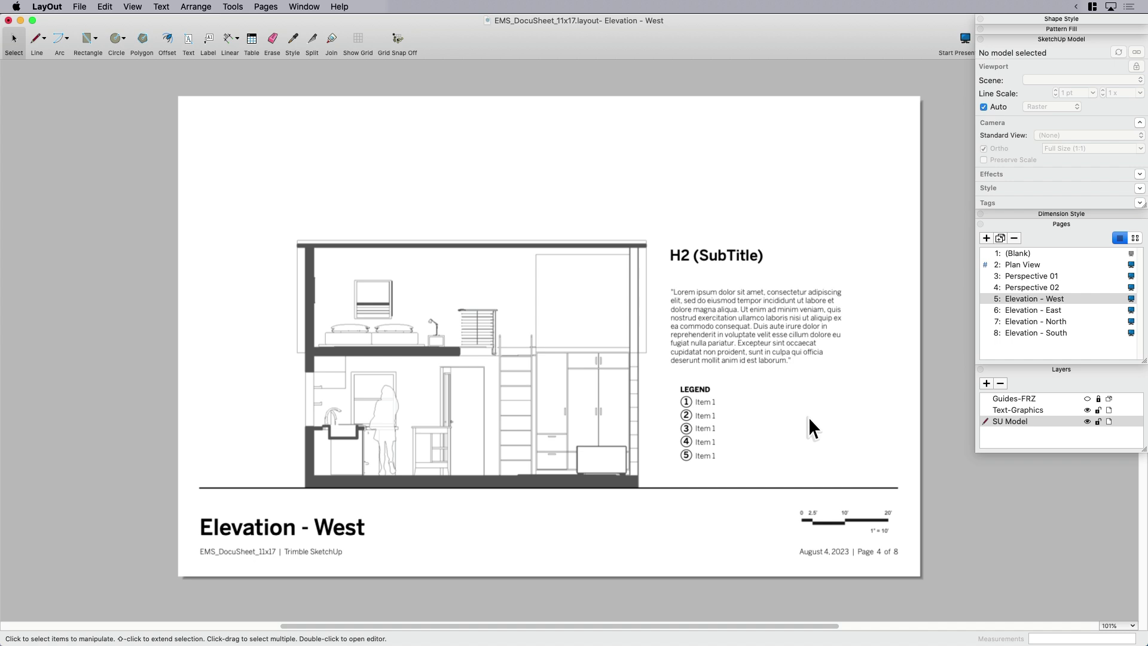
scroll(808, 417, "up", 1)
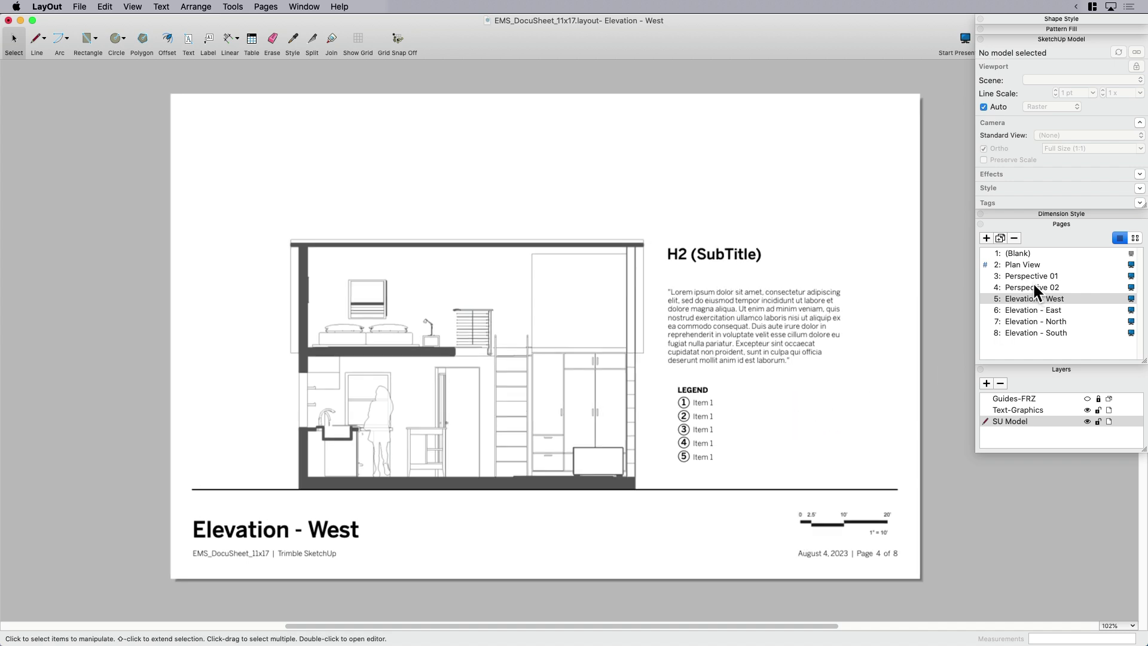